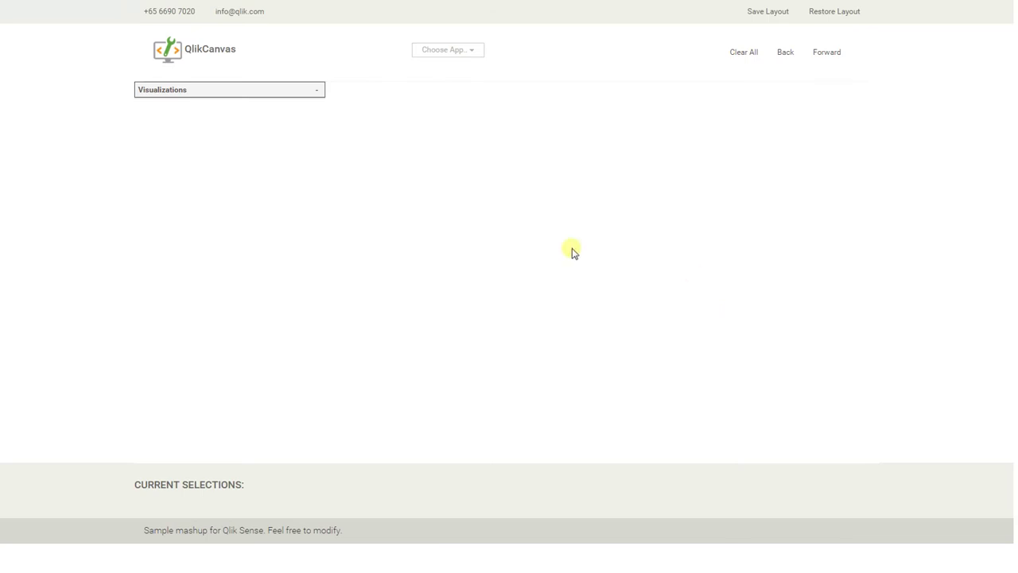
Step: Choose Executive Dashboard.qvf and place an enlarged Revenue by Product chart near the canvas top
click(477, 53)
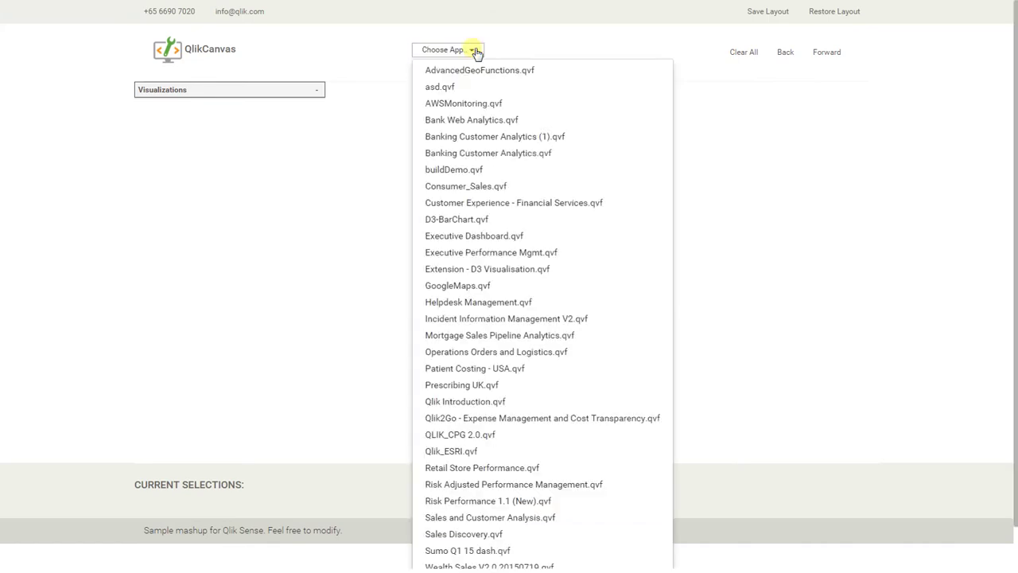
click(480, 237)
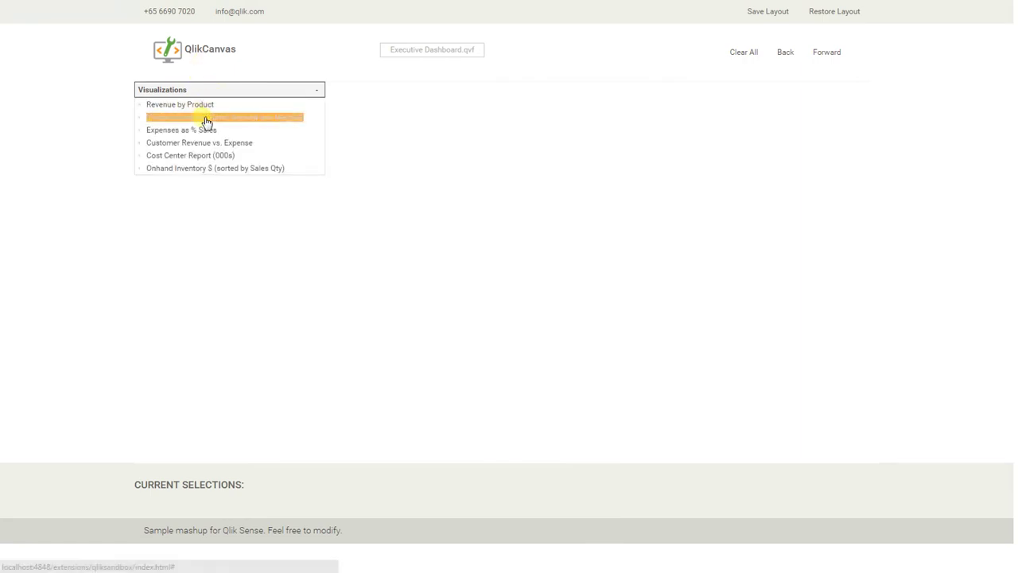
drag(184, 108, 372, 92)
drag(486, 100, 464, 95)
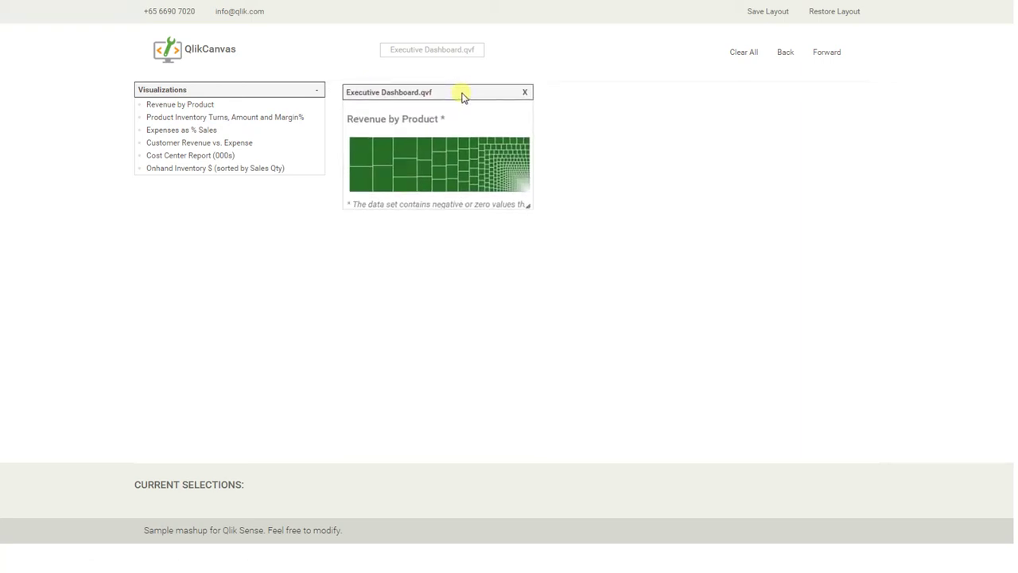
drag(527, 205, 580, 233)
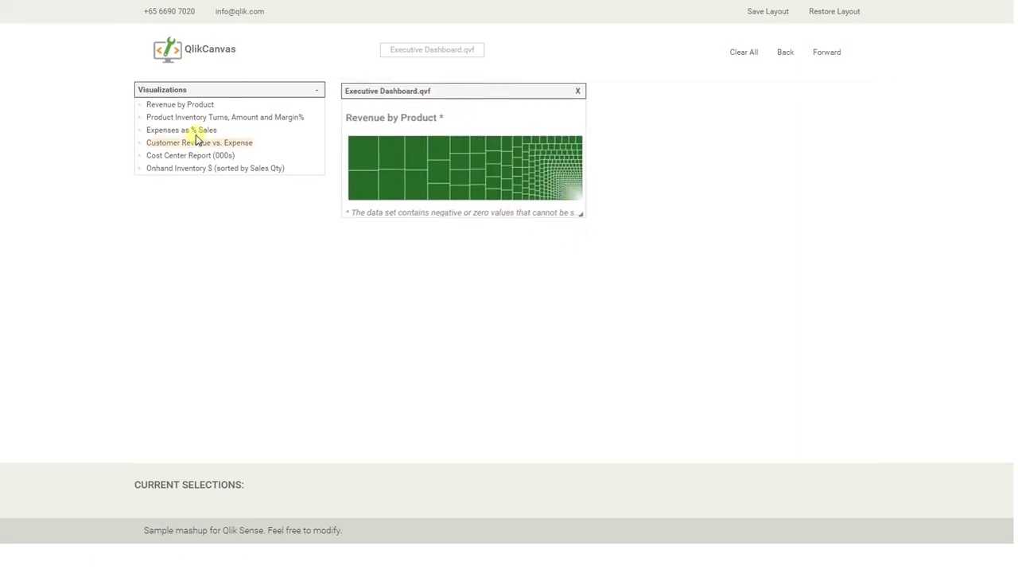
Step: Add the Expenses as % Sales pie chart beside Revenue by Product and enlarge it
drag(196, 133, 676, 135)
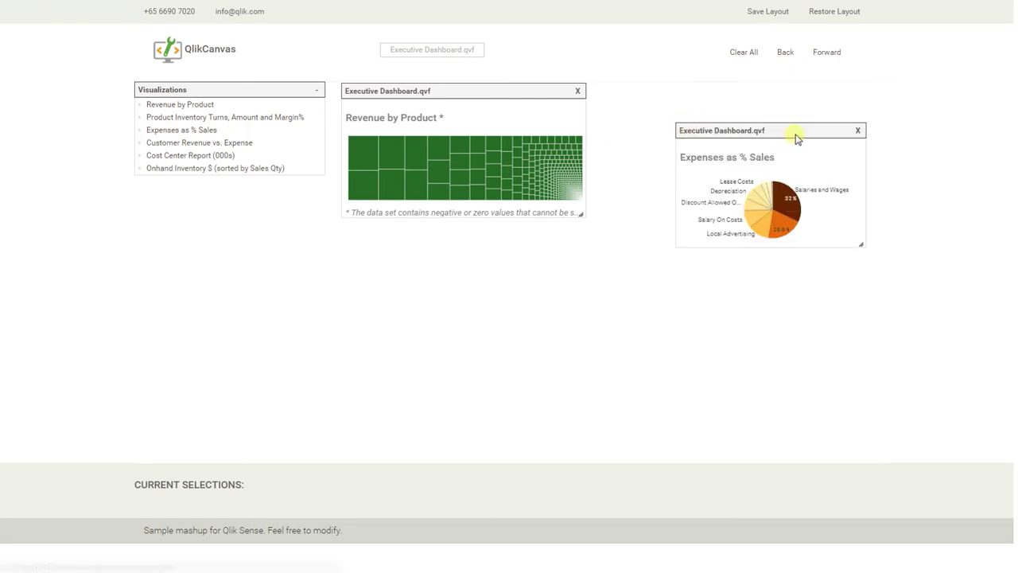
drag(797, 137, 712, 99)
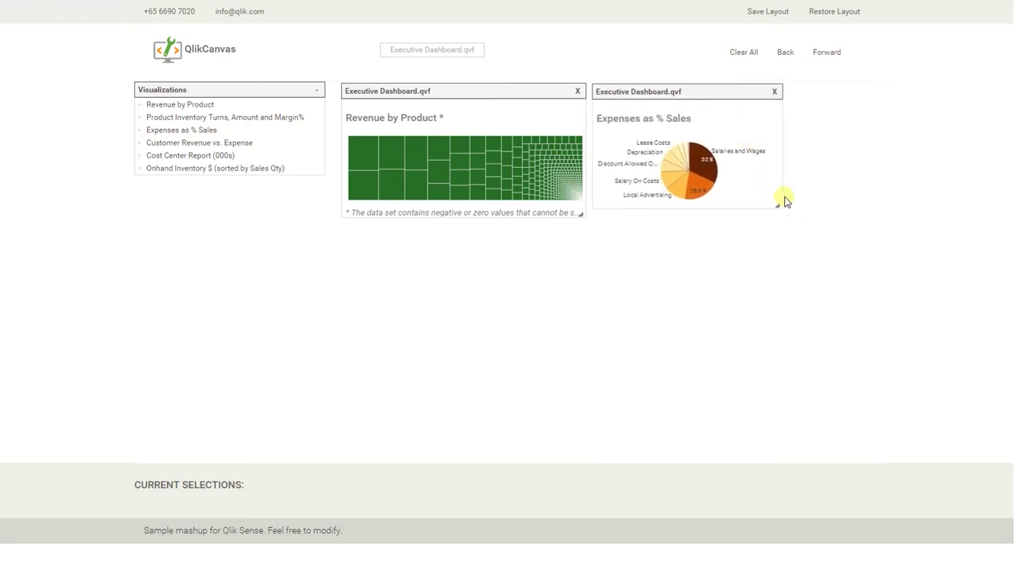
drag(780, 203, 791, 225)
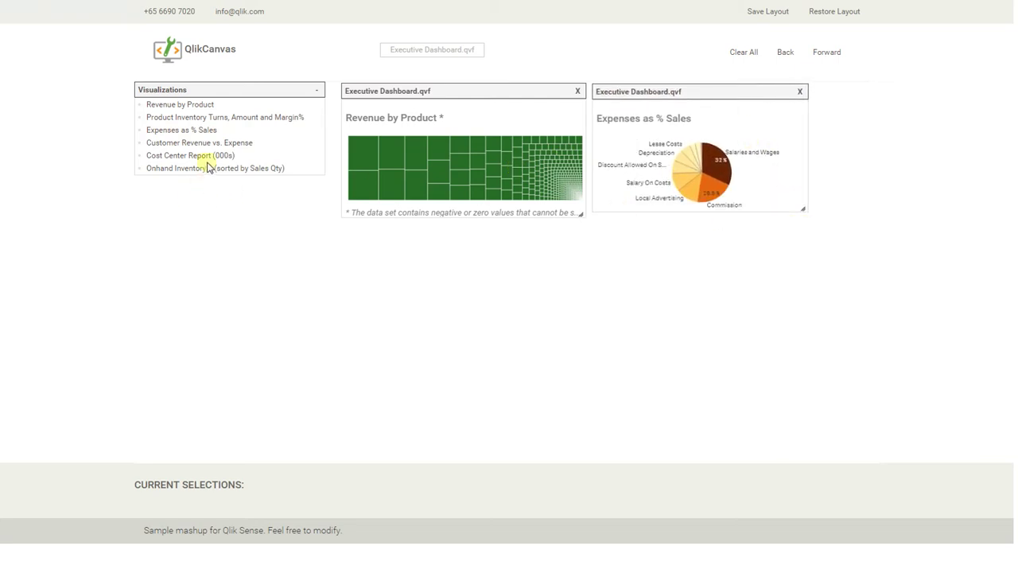
Step: Add a large Customer Revenue vs. Expense chart below the other two panels
drag(209, 144, 406, 238)
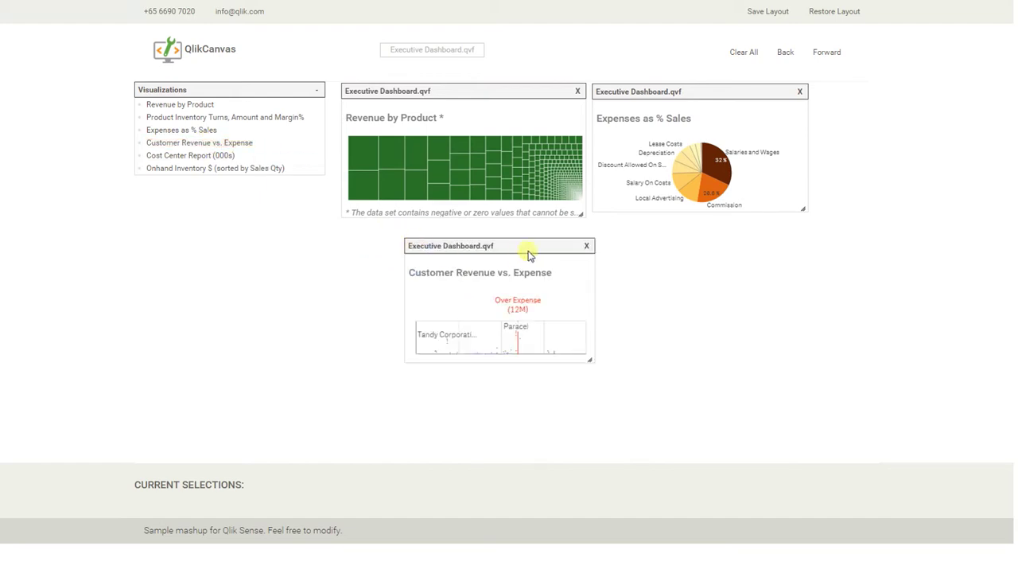
drag(529, 254, 464, 234)
drag(520, 342, 804, 466)
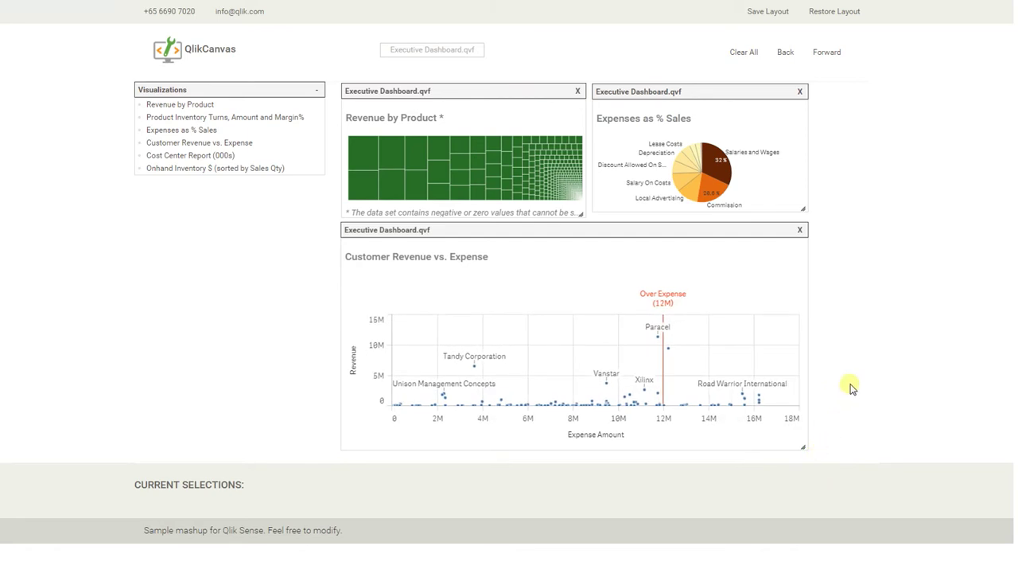
drag(588, 419, 654, 422)
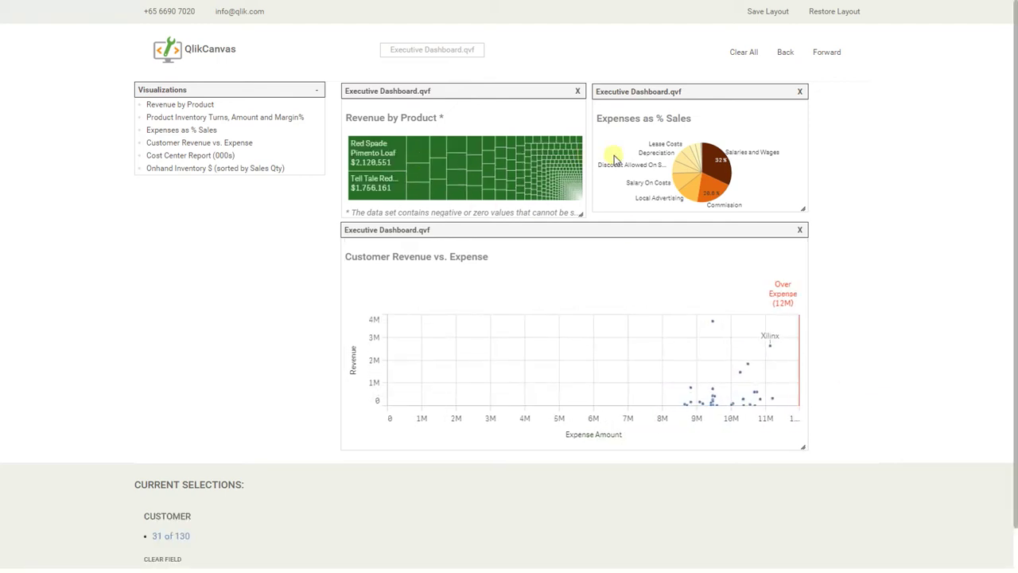
click(698, 187)
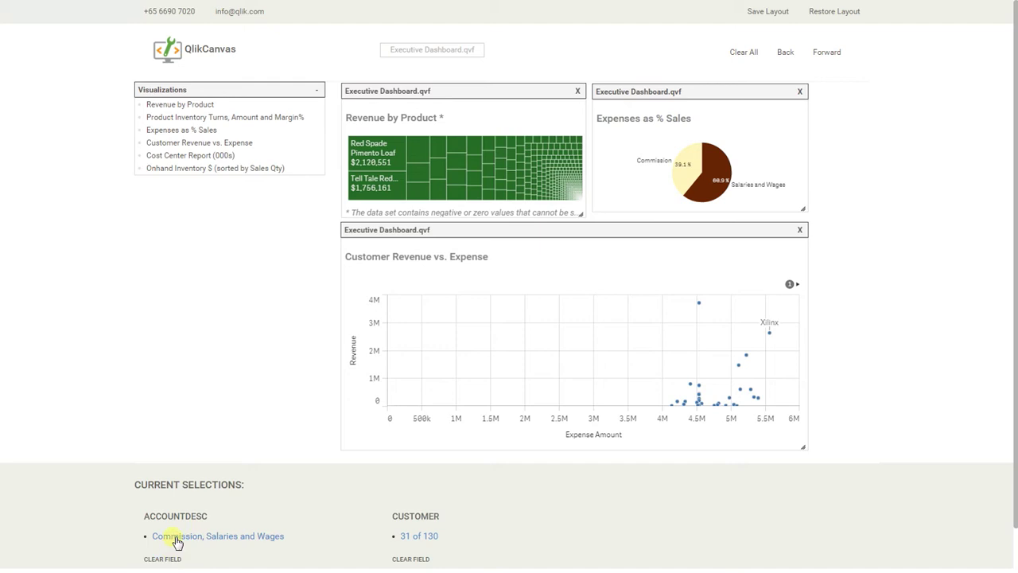
click(410, 559)
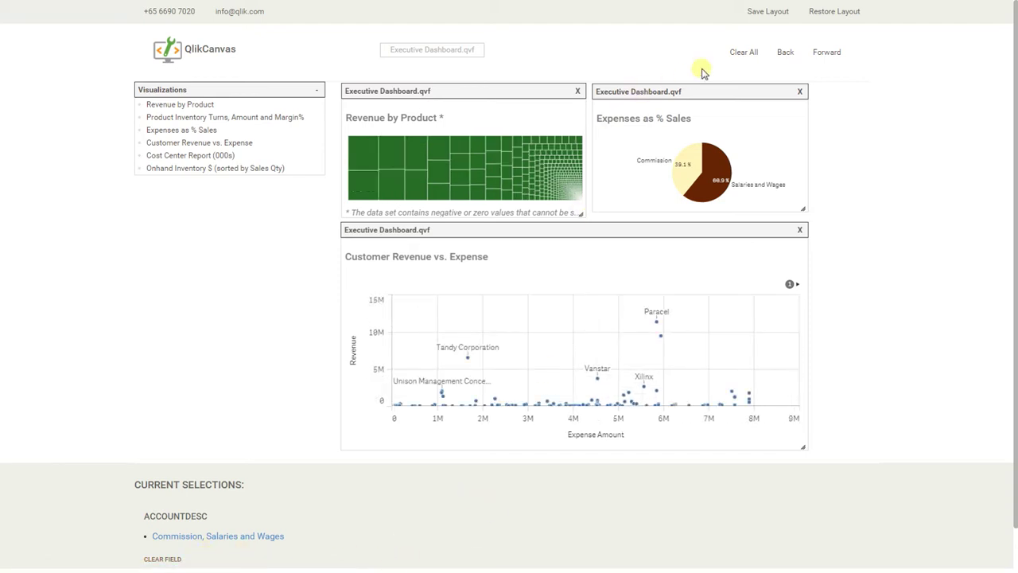
click(754, 60)
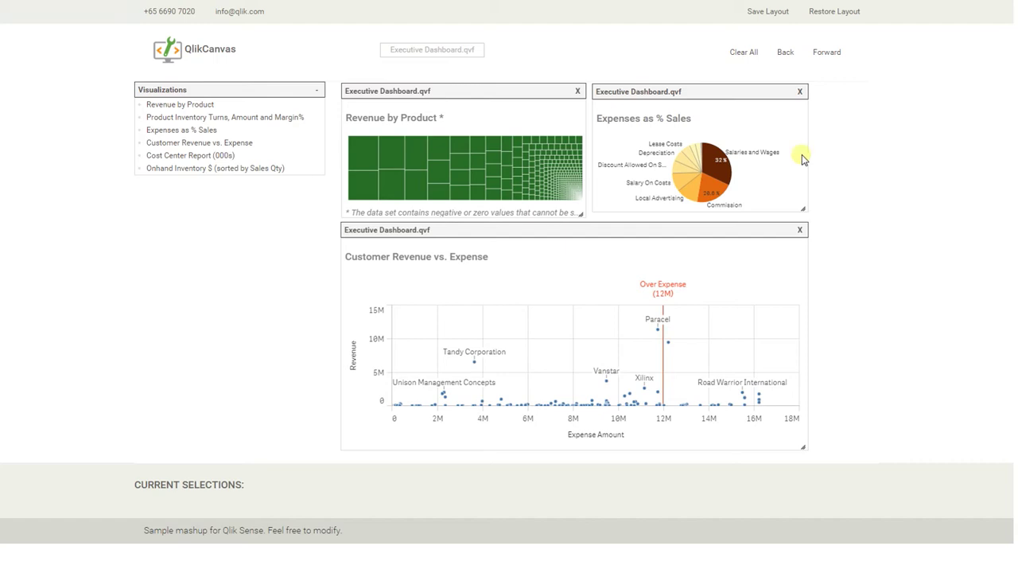
Step: Save the layout as my-super-canvas, then close all three Executive Dashboard chart panels
click(767, 14)
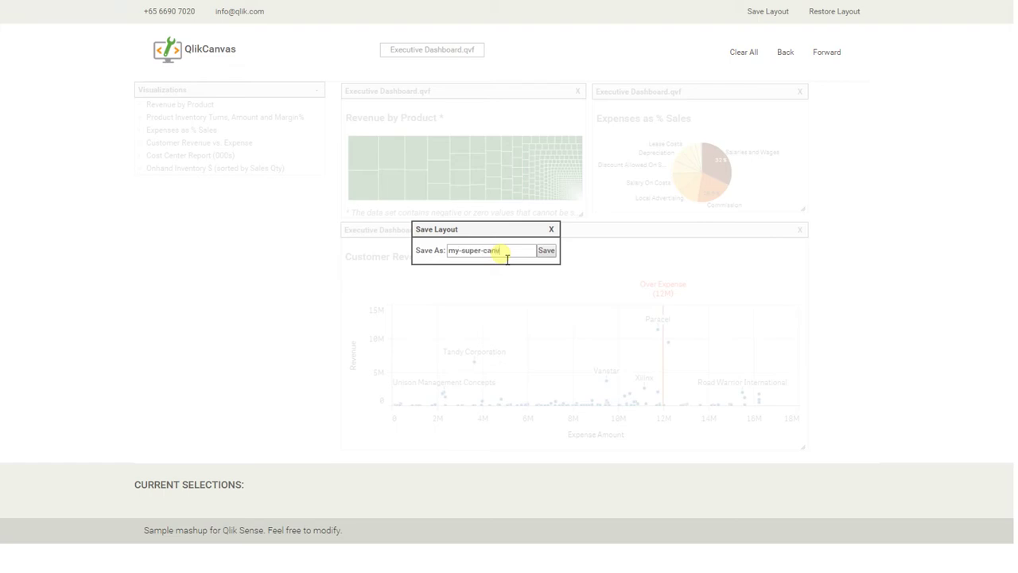
click(546, 250)
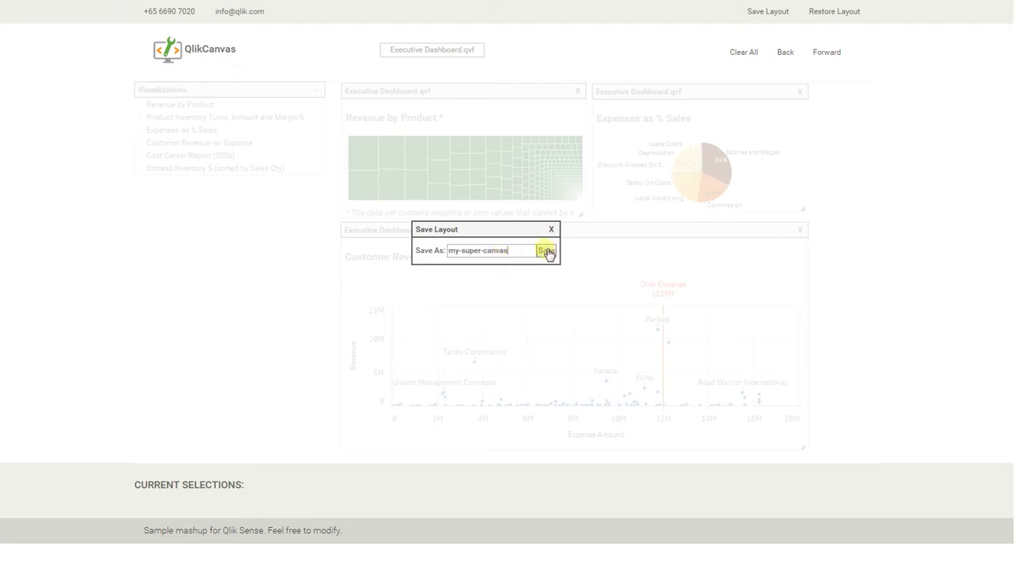
click(800, 231)
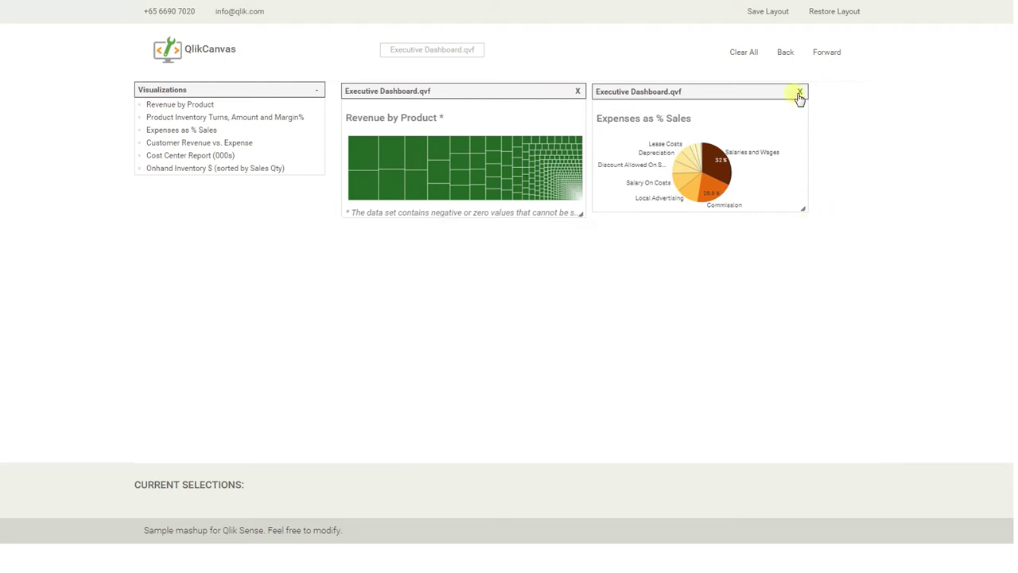
click(800, 93)
click(578, 93)
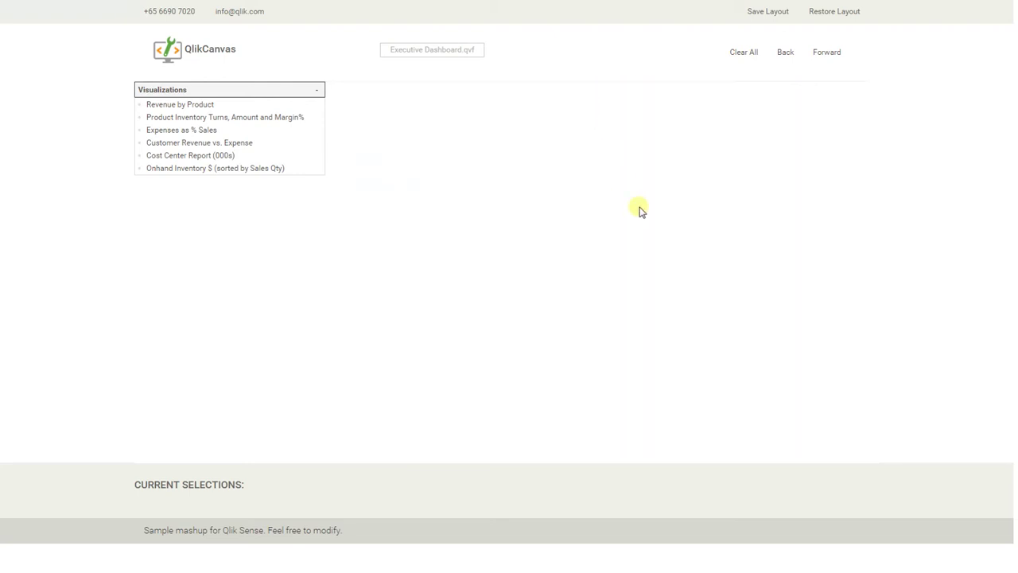
Step: Restore the my-super-canvas layout and select customers with expenses around 12M to 14M
click(835, 12)
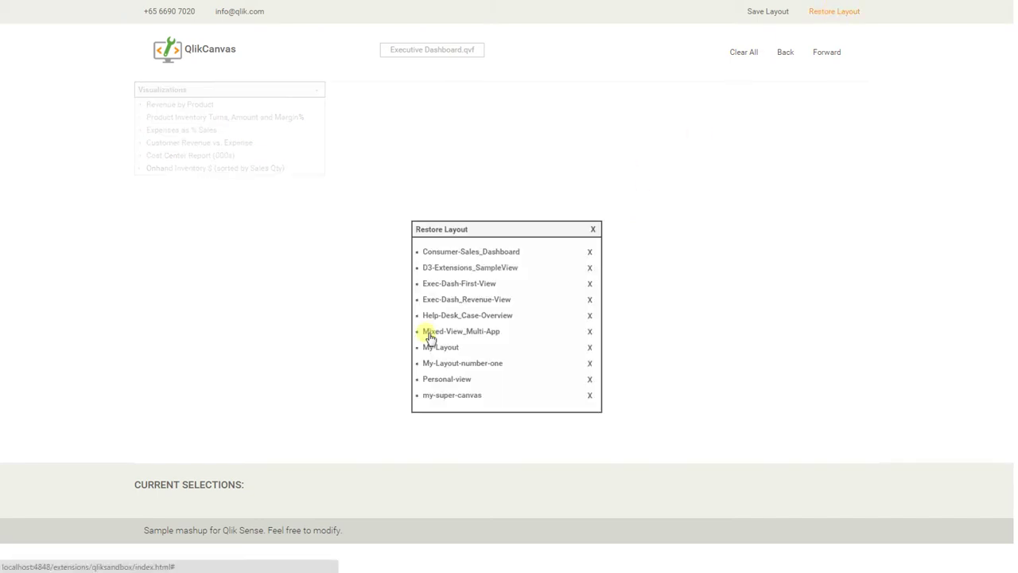
click(461, 398)
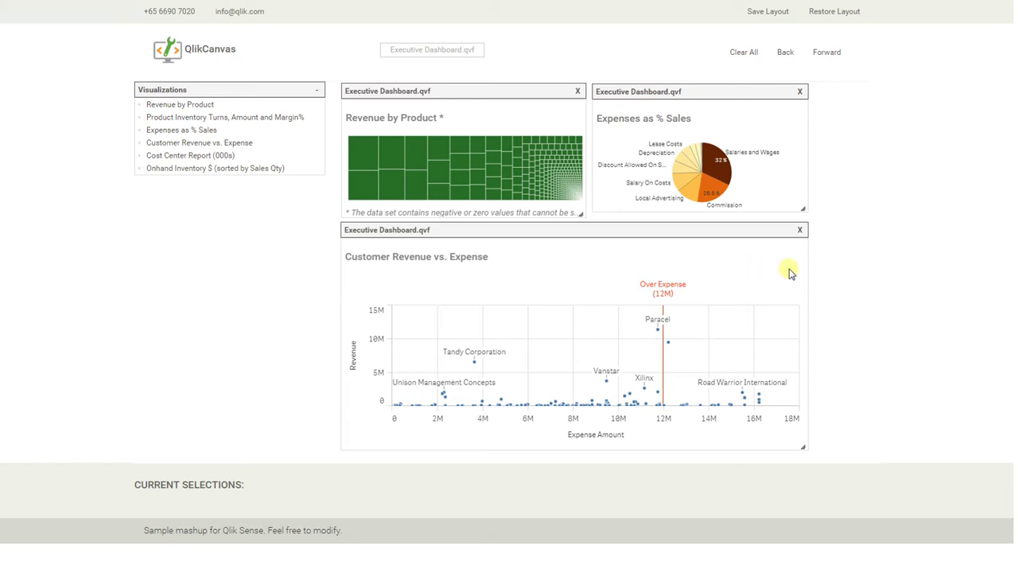
drag(670, 417, 711, 421)
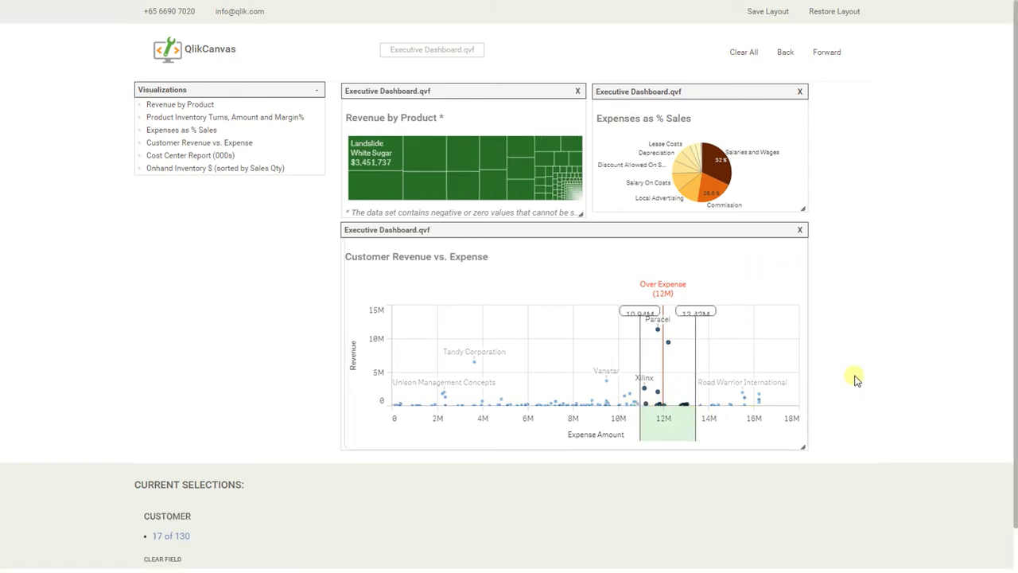
Step: Clear the Customer selection, close all three chart panels, and reload the page with F5
click(167, 560)
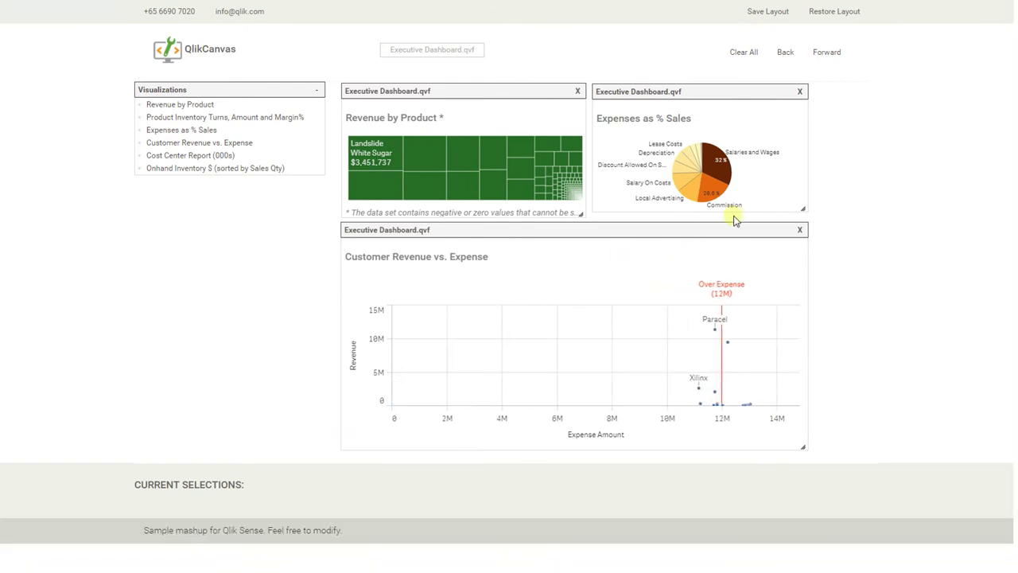
click(800, 230)
click(799, 91)
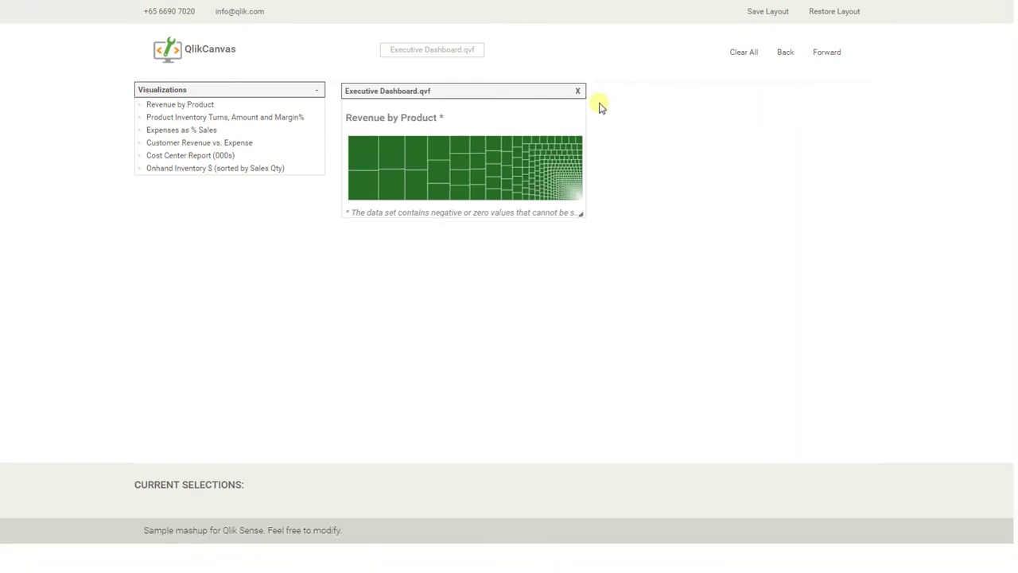
click(577, 91)
key(F5)
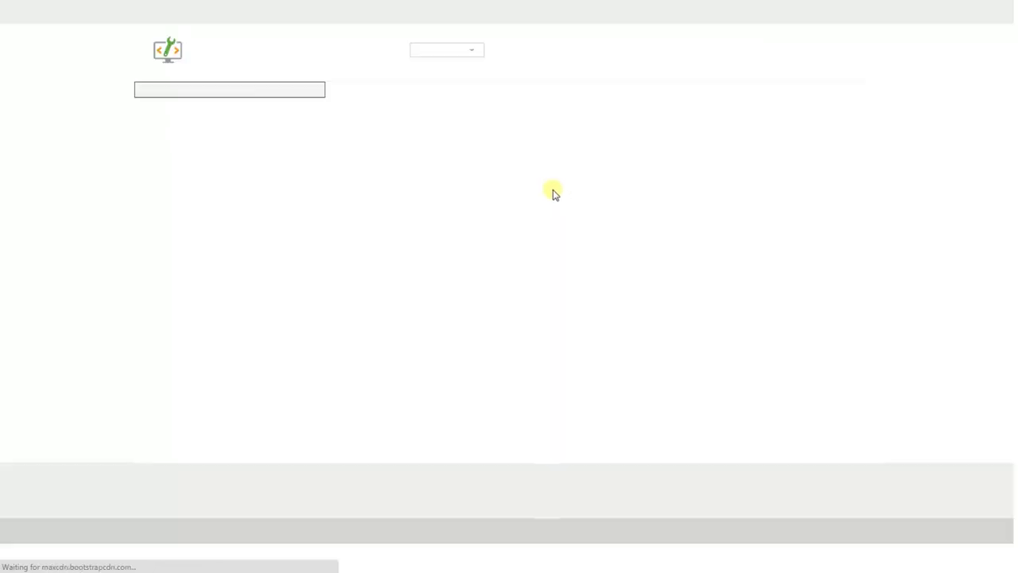
Step: Choose GoogleMaps.qvf and add an enlarged ESRI Map panel to the canvas
click(468, 48)
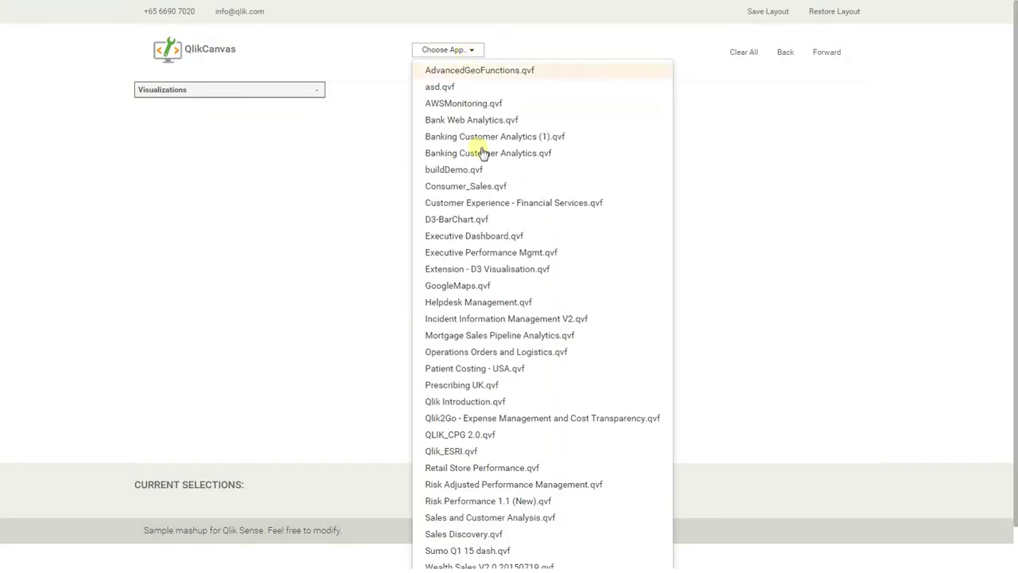
click(478, 284)
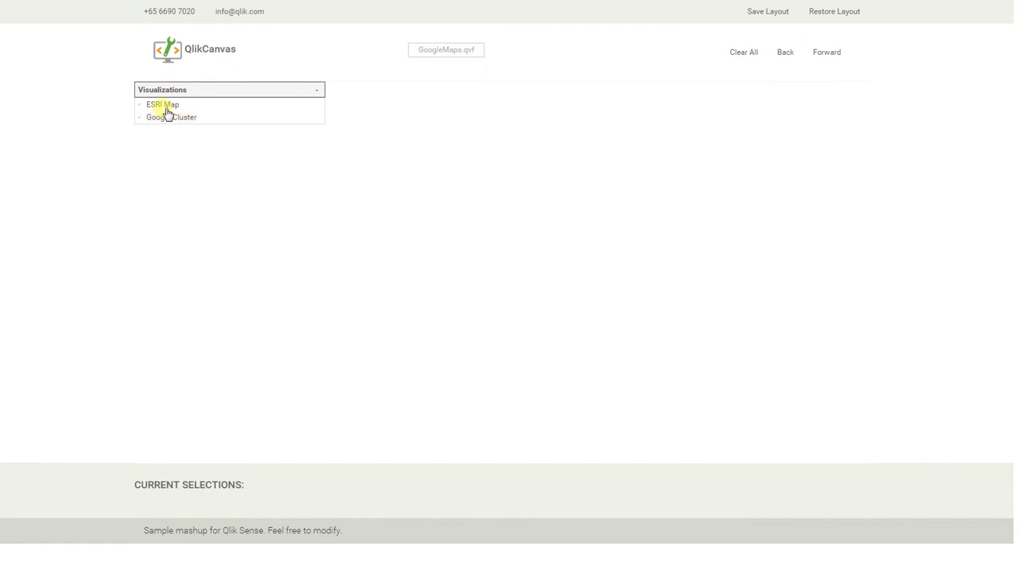
drag(165, 106, 382, 104)
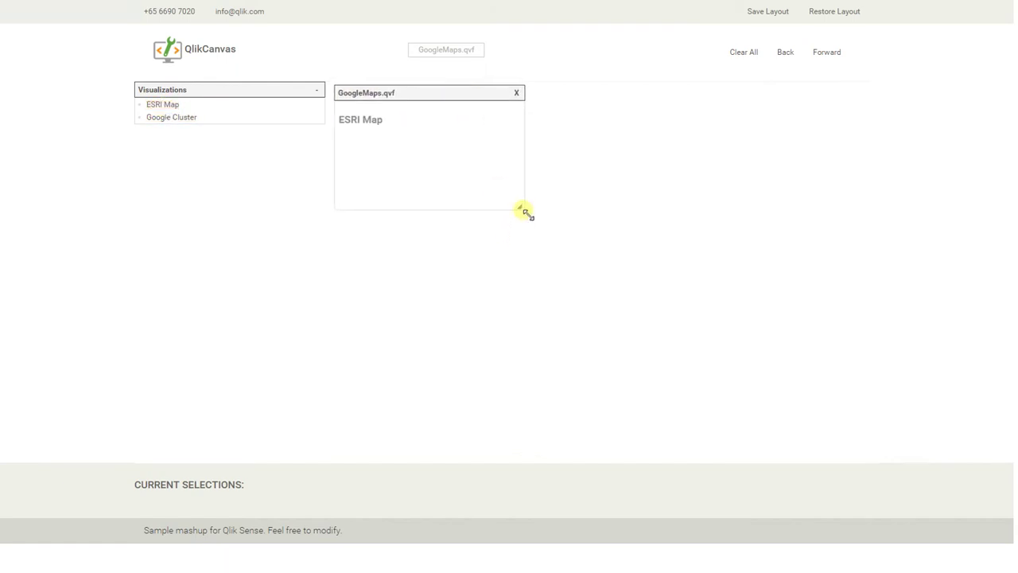
drag(524, 210, 602, 349)
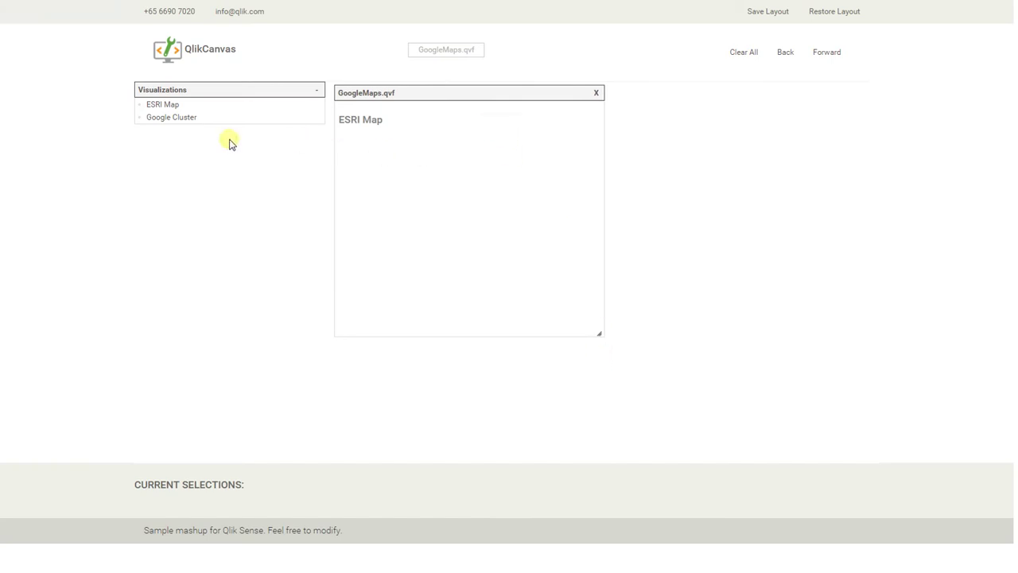
Step: Place an enlarged Google Cluster panel beside the ESRI map and switch the map to lasso selection
drag(185, 119, 648, 123)
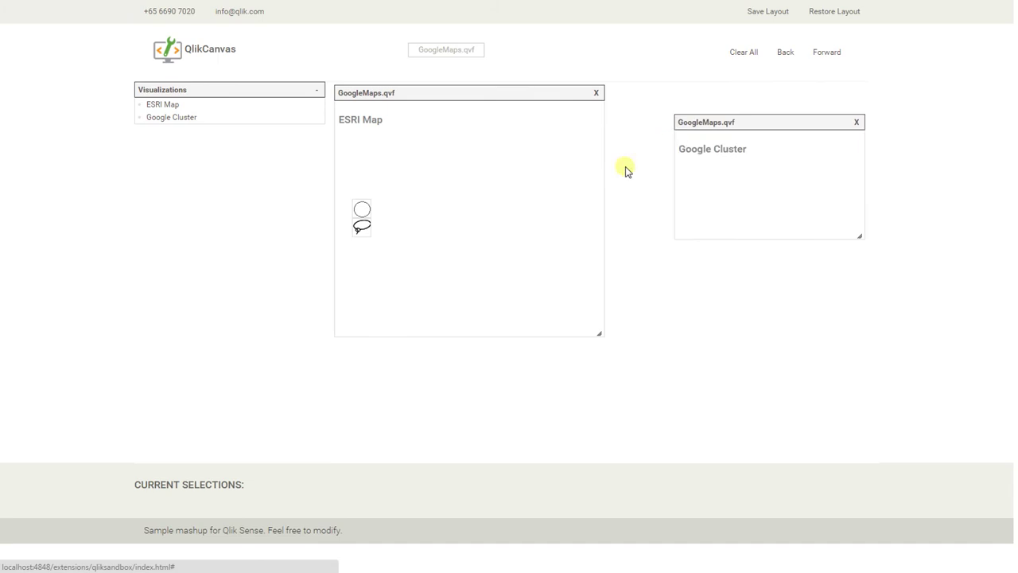
drag(793, 126, 731, 97)
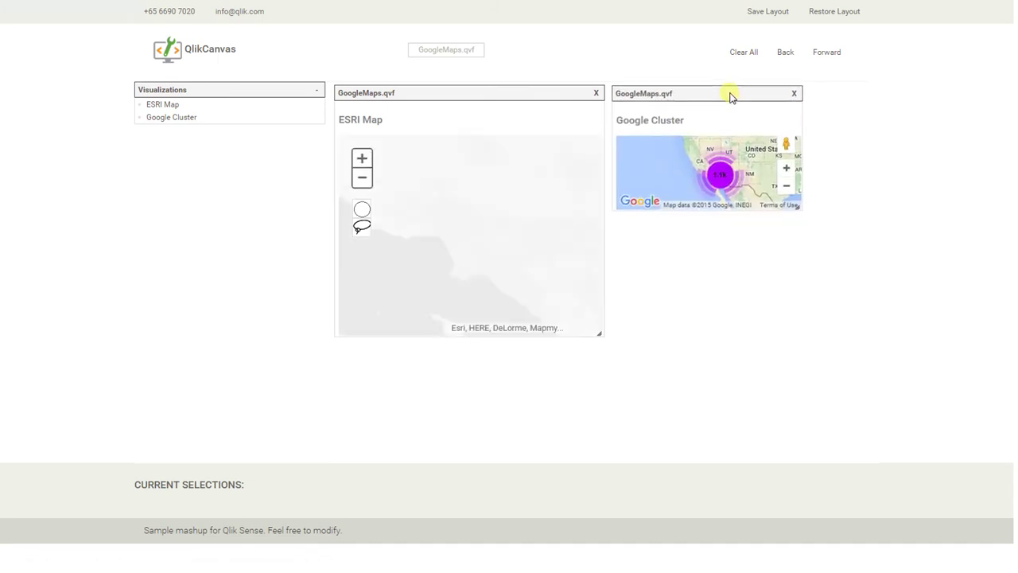
drag(798, 205, 875, 348)
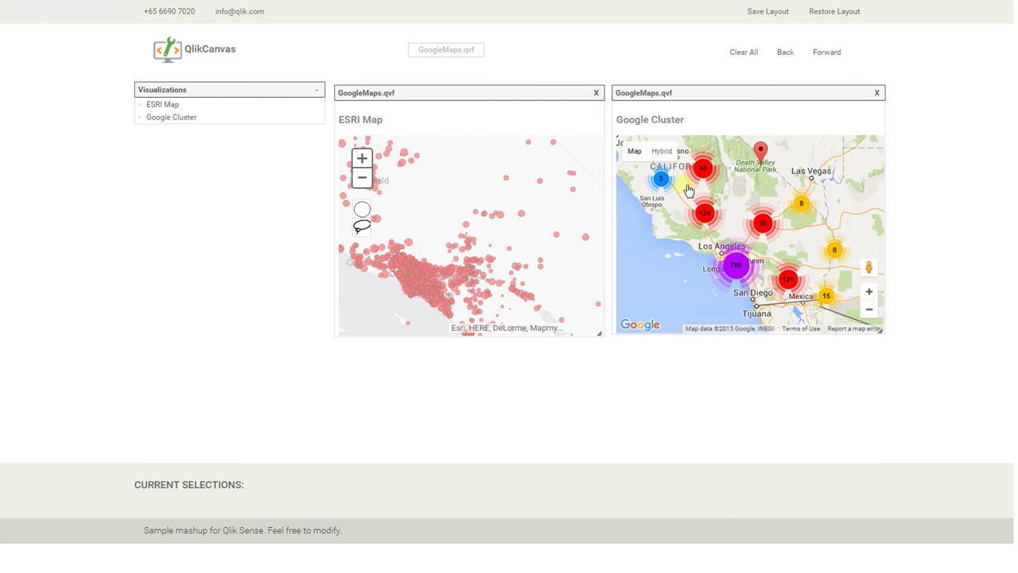
click(362, 226)
Step: Lasso-select the Los Angeles point cluster, close both map panels, and clear the Coordinates selection
mouse_move(417, 306)
mouse_down()
mouse_move(432, 275)
mouse_move(420, 265)
mouse_move(398, 287)
mouse_move(411, 309)
mouse_up()
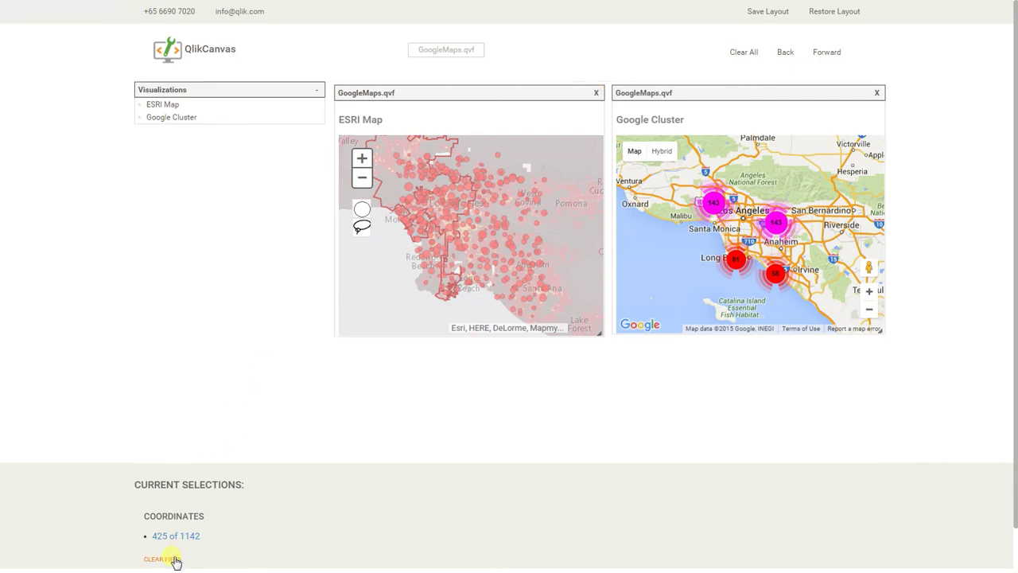
click(876, 94)
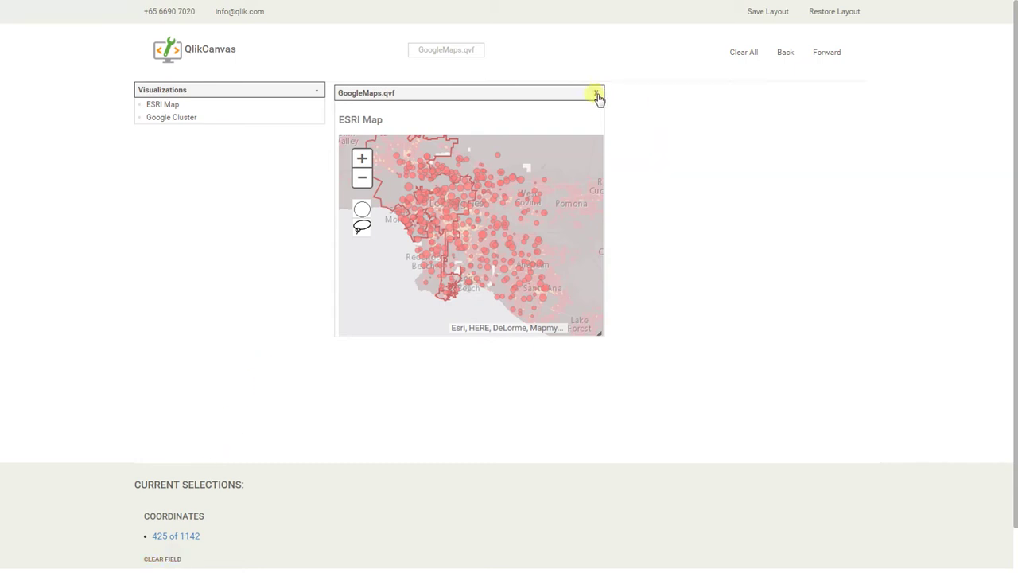
click(596, 94)
click(163, 559)
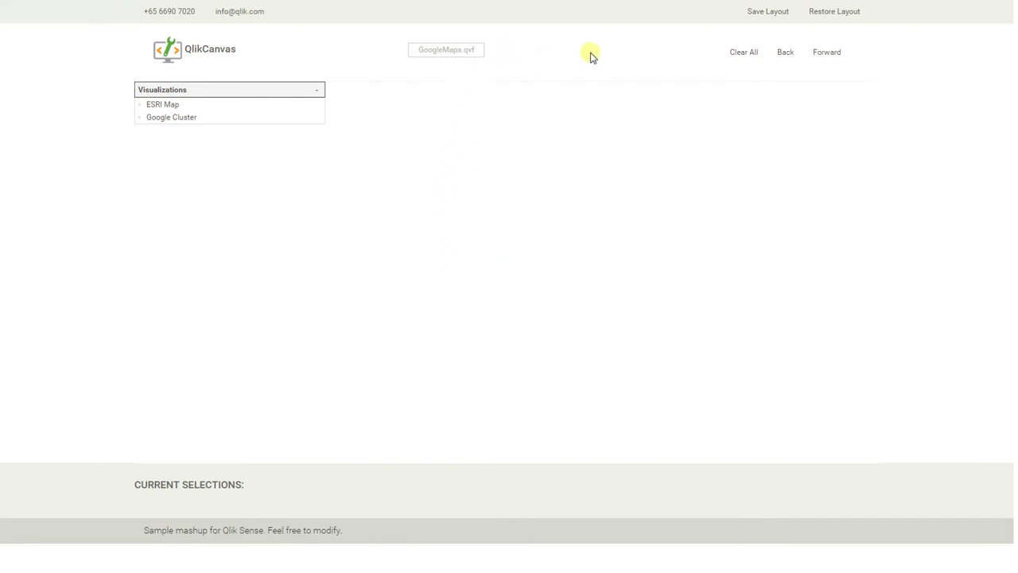
Step: Switch to Extension - D3 Visualisation.qvf and place an enlarged Collapsible Force chart
click(474, 54)
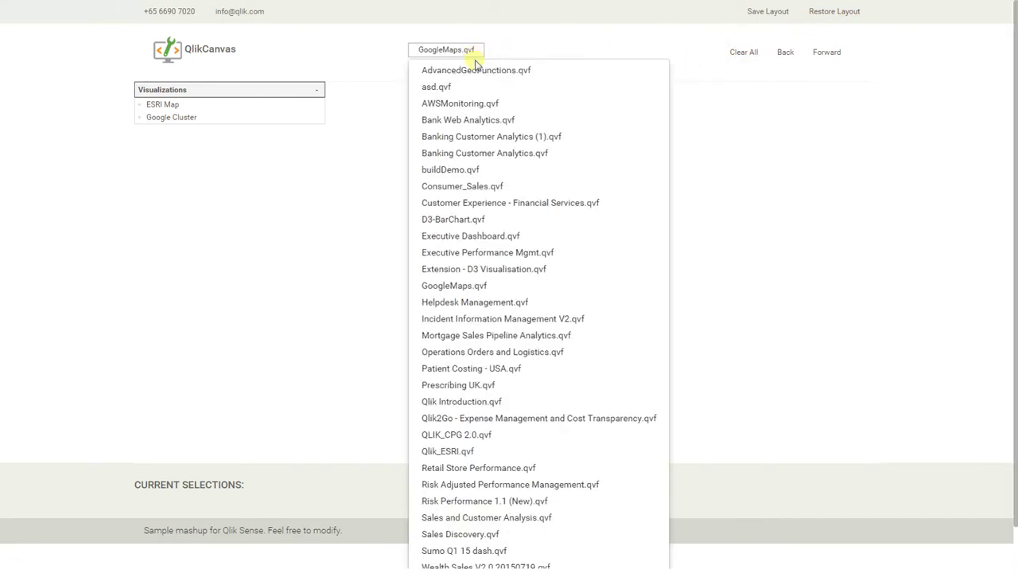
click(502, 270)
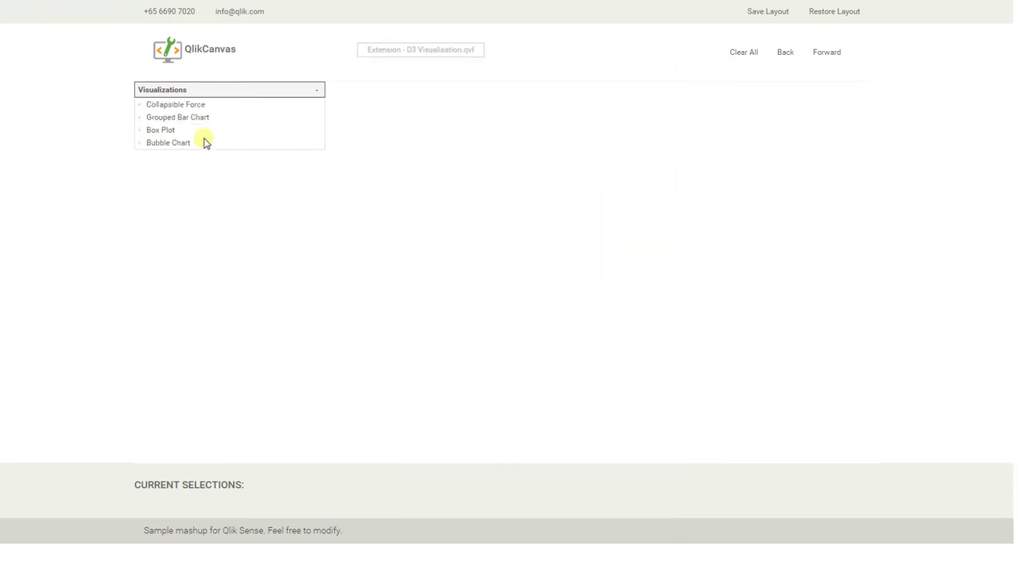
drag(193, 109, 453, 145)
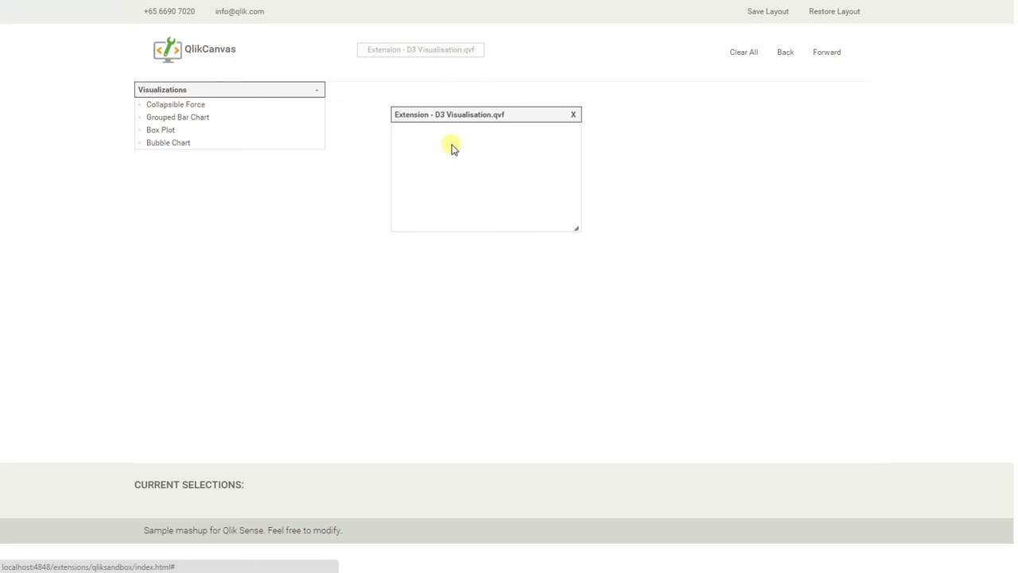
drag(575, 236, 691, 344)
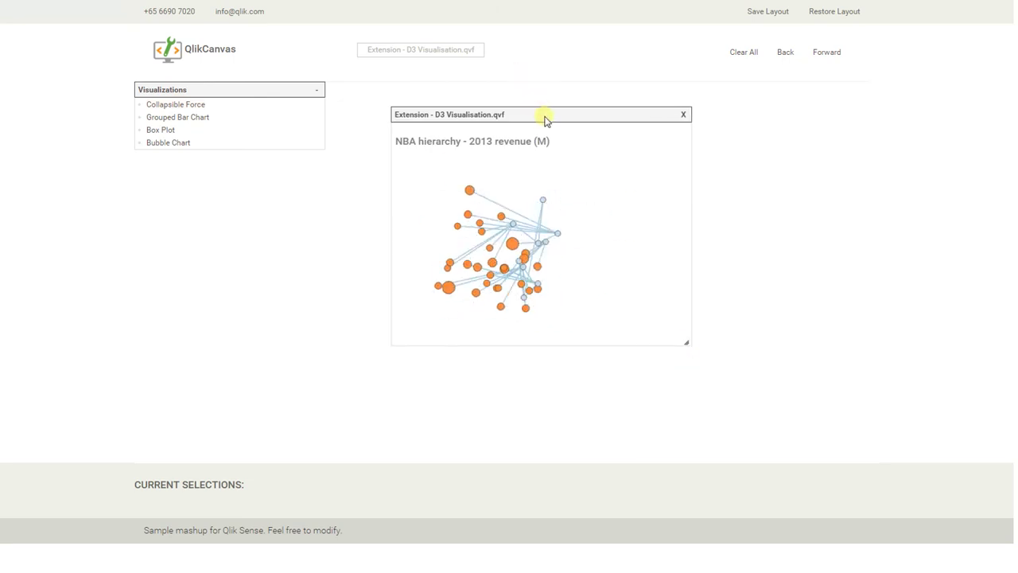
drag(546, 118, 514, 104)
Step: Add an enlarged Grouped Bar Chart, then close both D3 chart panels
drag(189, 119, 705, 119)
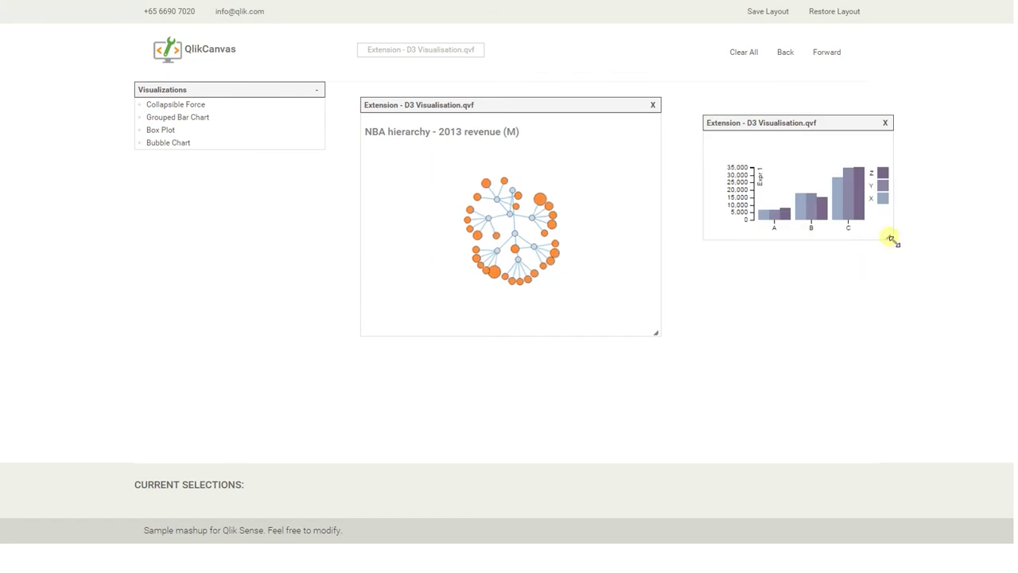
drag(891, 239, 935, 303)
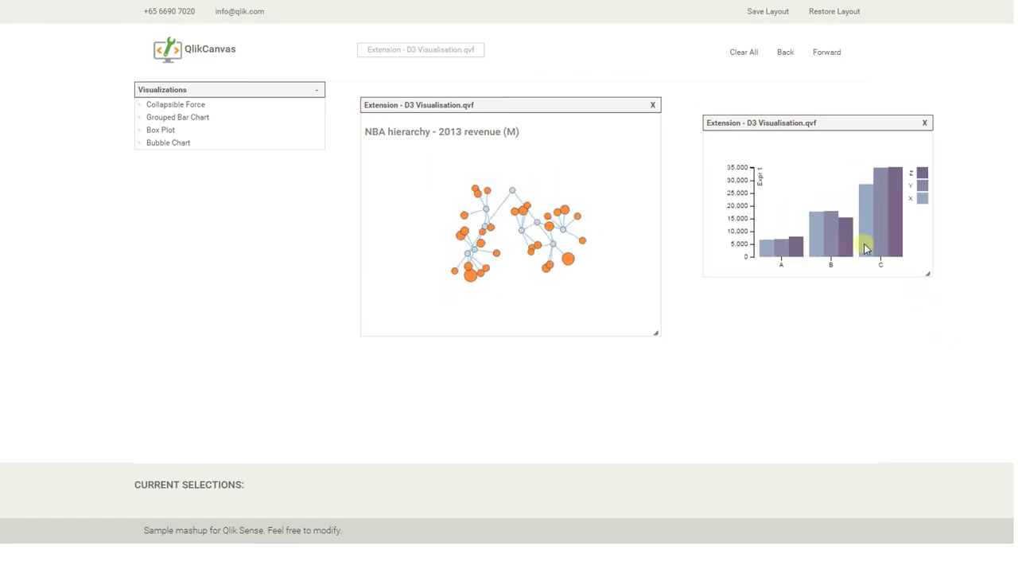
click(924, 124)
click(653, 104)
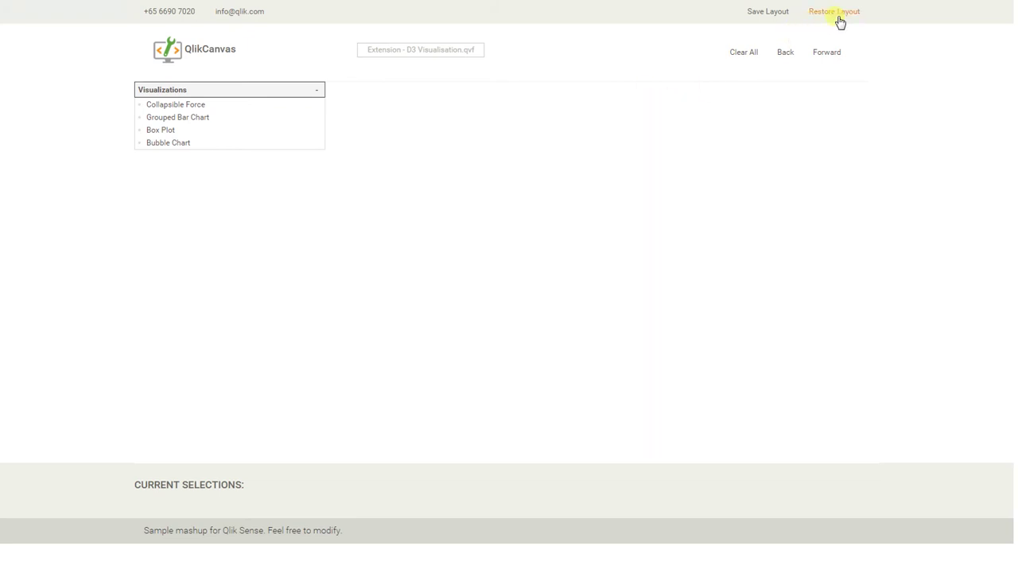
Step: Restore the Help-Desk_Case-Overview layout from the saved layouts list
click(838, 19)
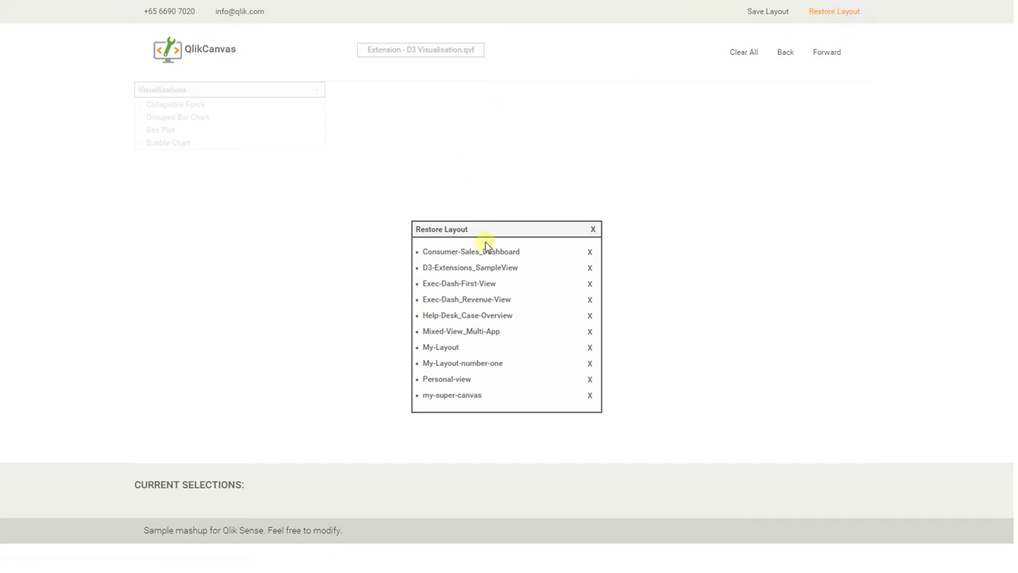
click(482, 317)
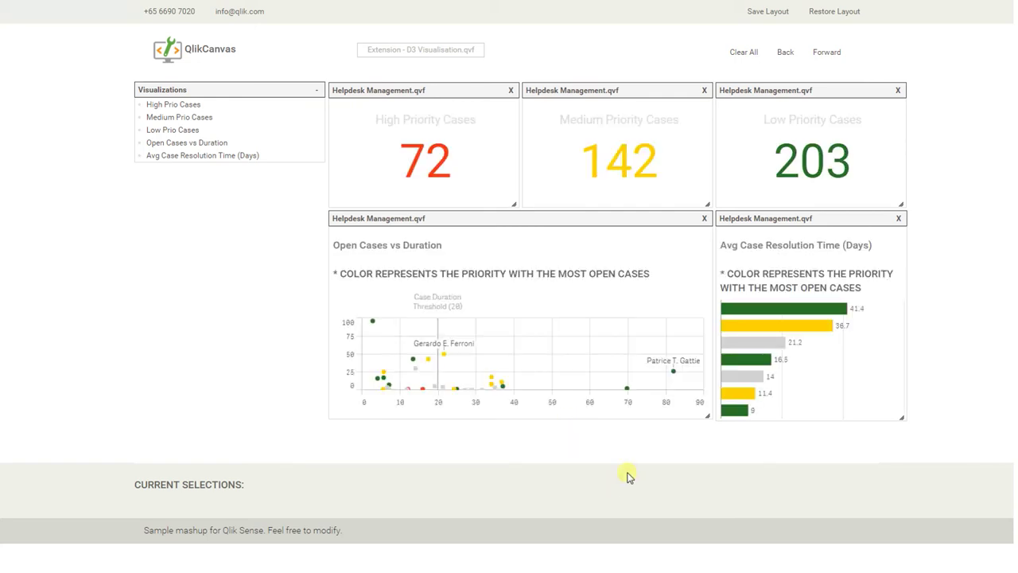
Step: Remove the Open Cases vs Duration and Avg Case Resolution Time panels
click(435, 53)
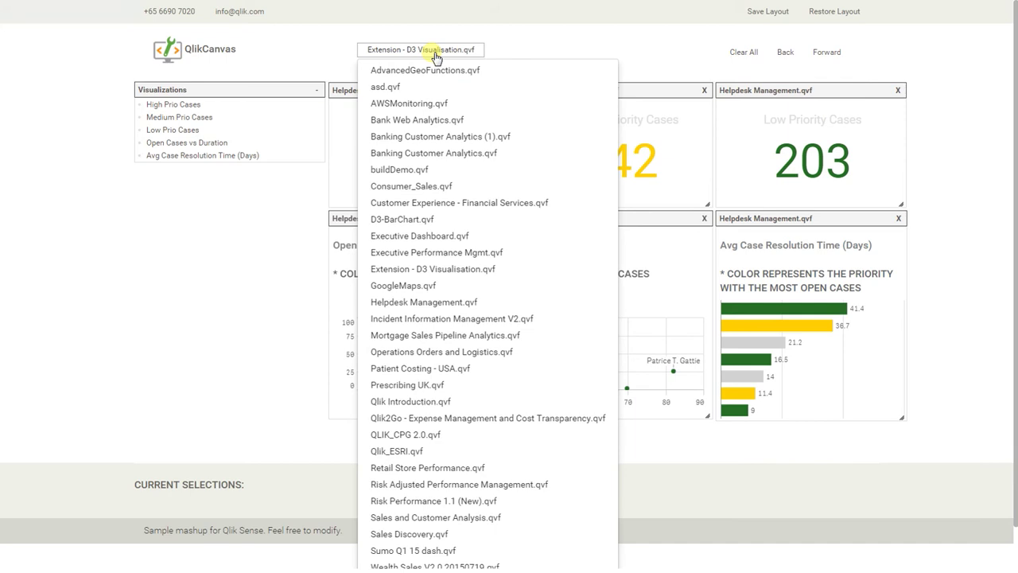
click(511, 46)
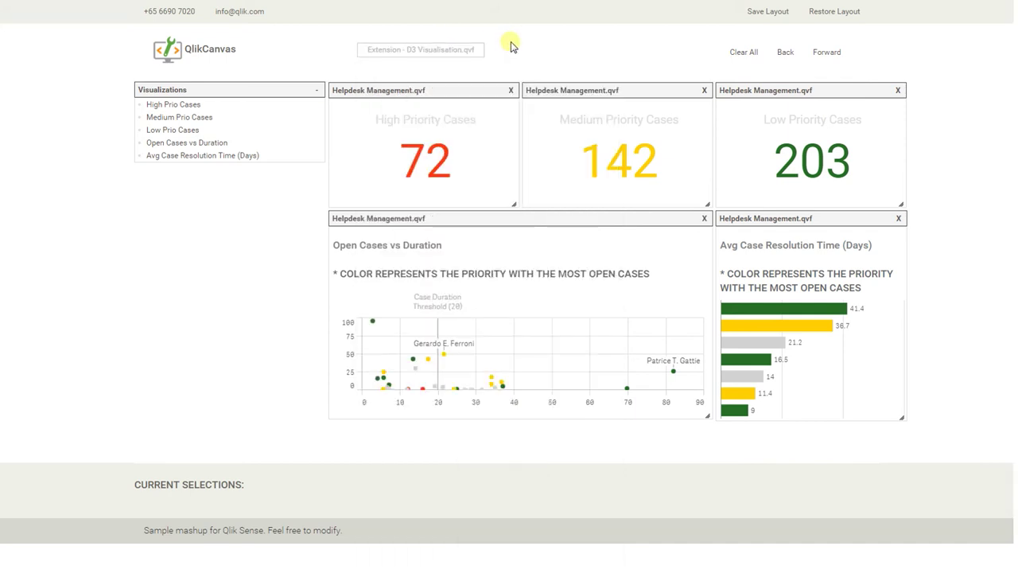
click(704, 219)
click(899, 220)
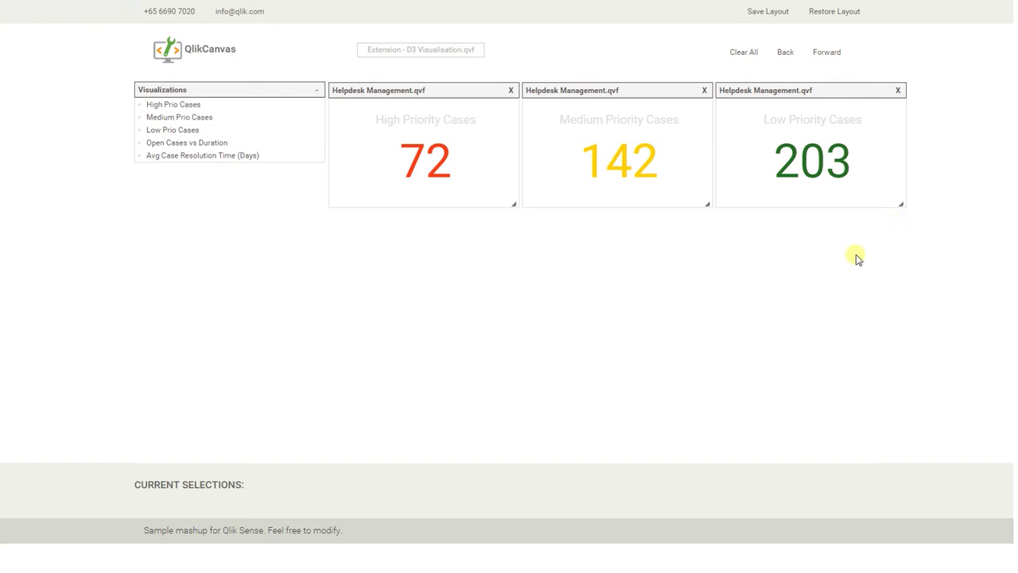
Step: Select Consumer_Sales.qvf as the source app
click(438, 55)
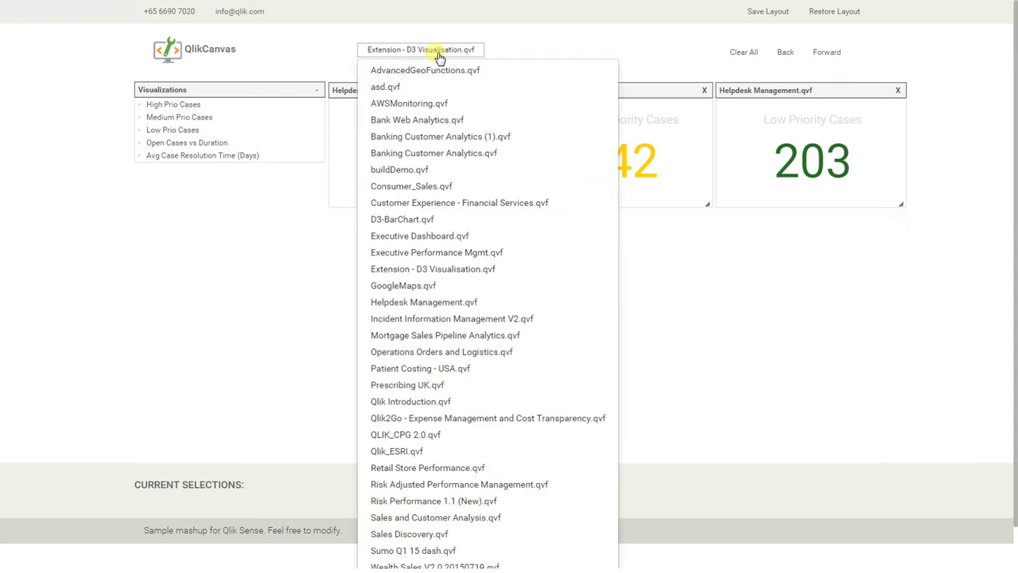
click(439, 55)
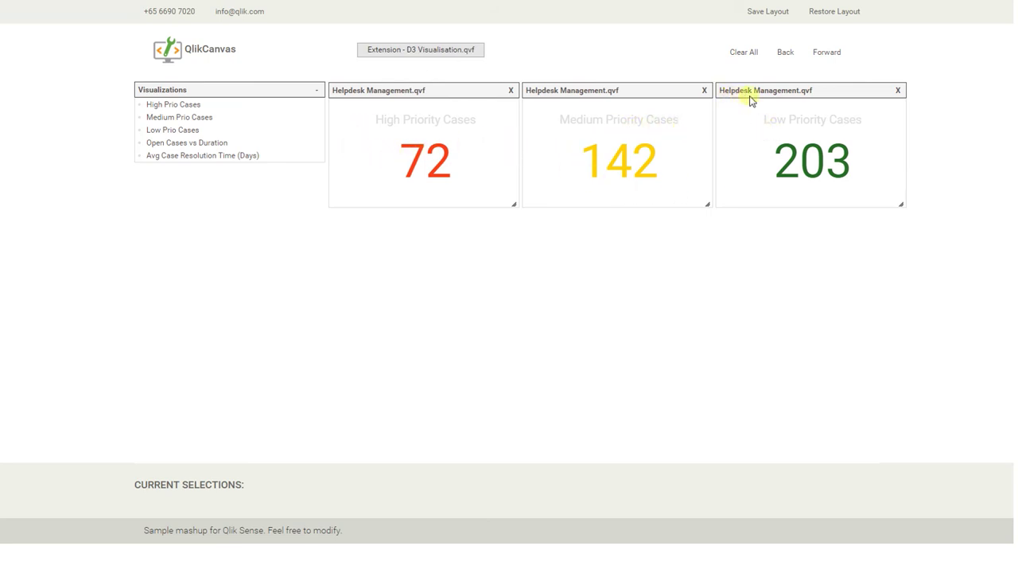
click(462, 58)
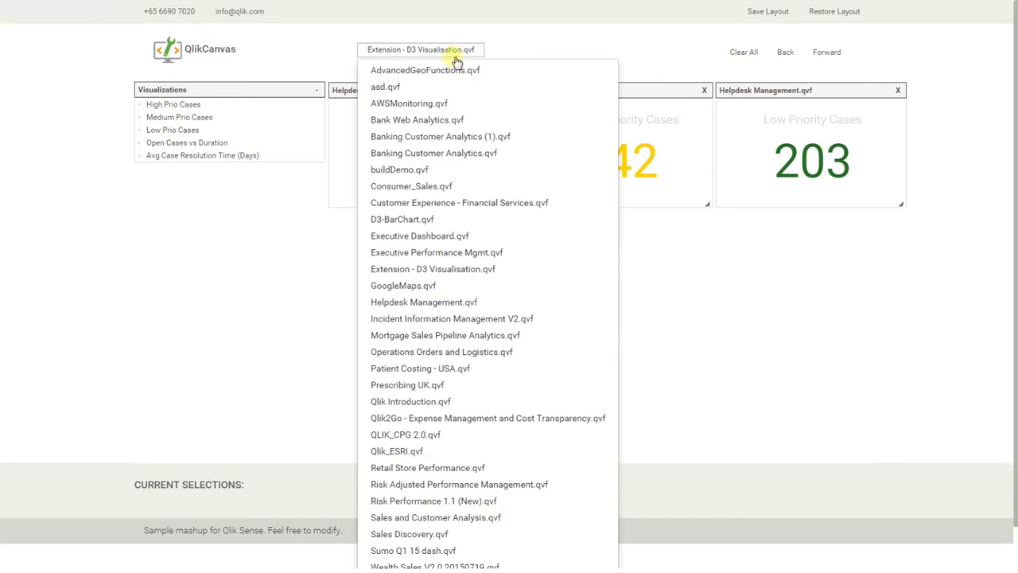
click(450, 186)
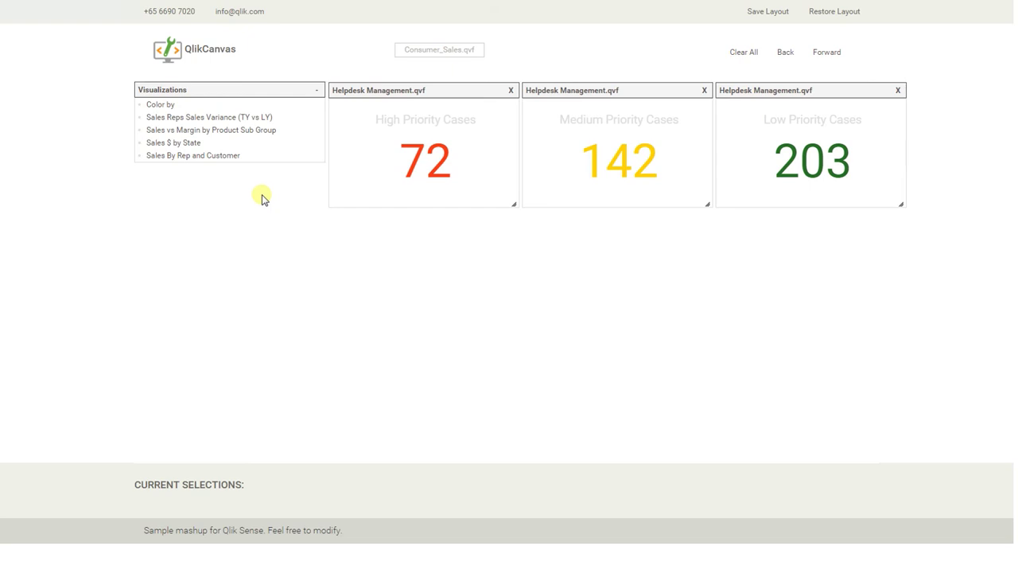
Step: Place an enlarged Sales $ by State map beneath High Priority Cases and save the layout
drag(181, 145, 382, 243)
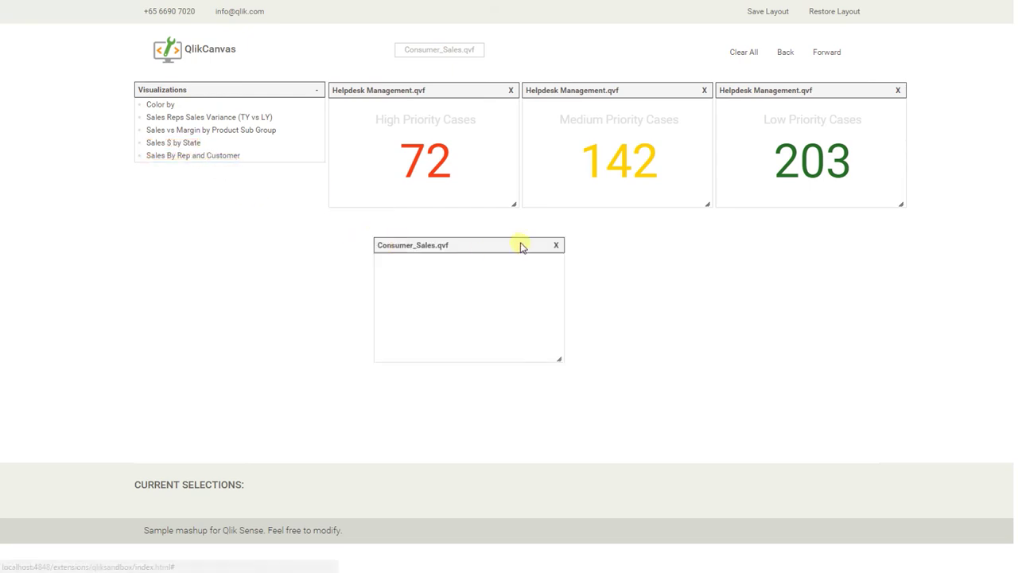
drag(521, 247, 473, 219)
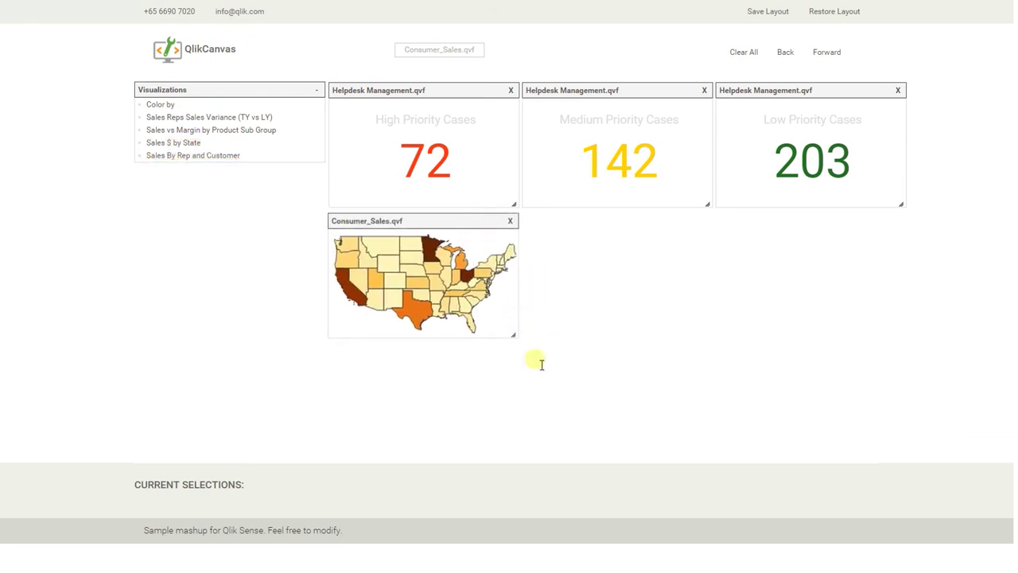
drag(514, 335, 594, 393)
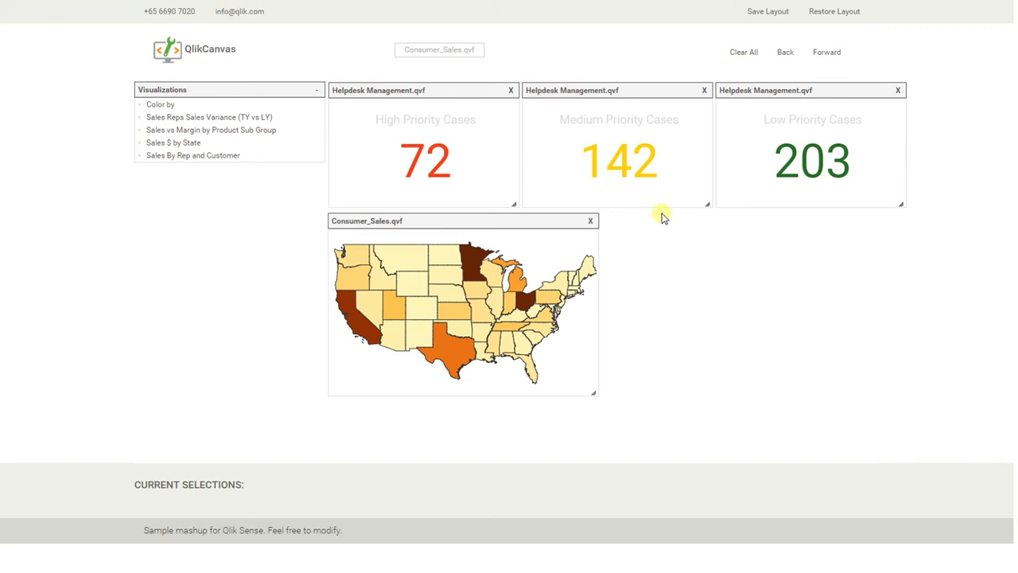
click(765, 12)
Step: Close the Consumer_Sales map and the High, Medium and Low Priority Cases panels
click(591, 221)
click(898, 90)
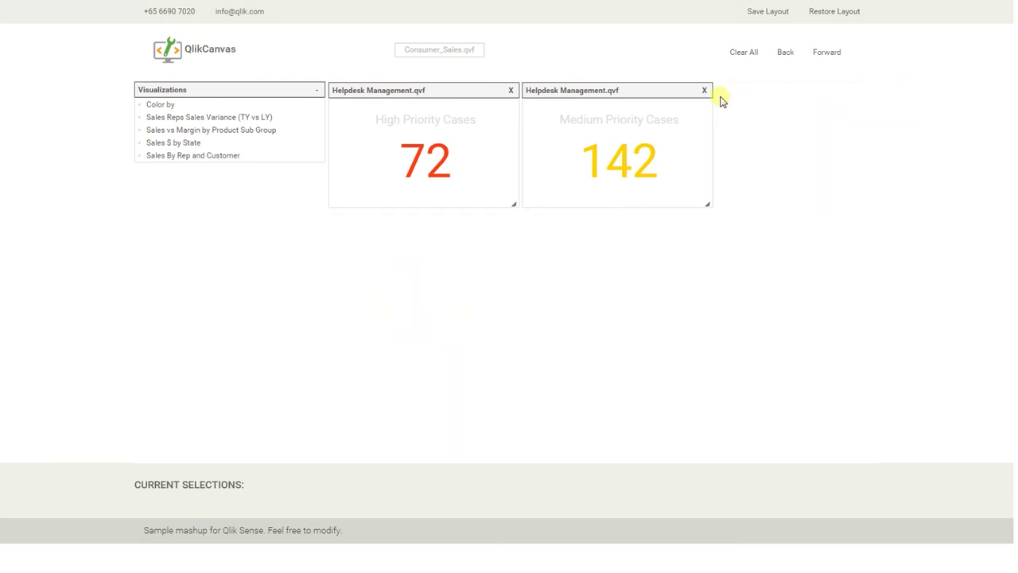
click(705, 91)
click(512, 91)
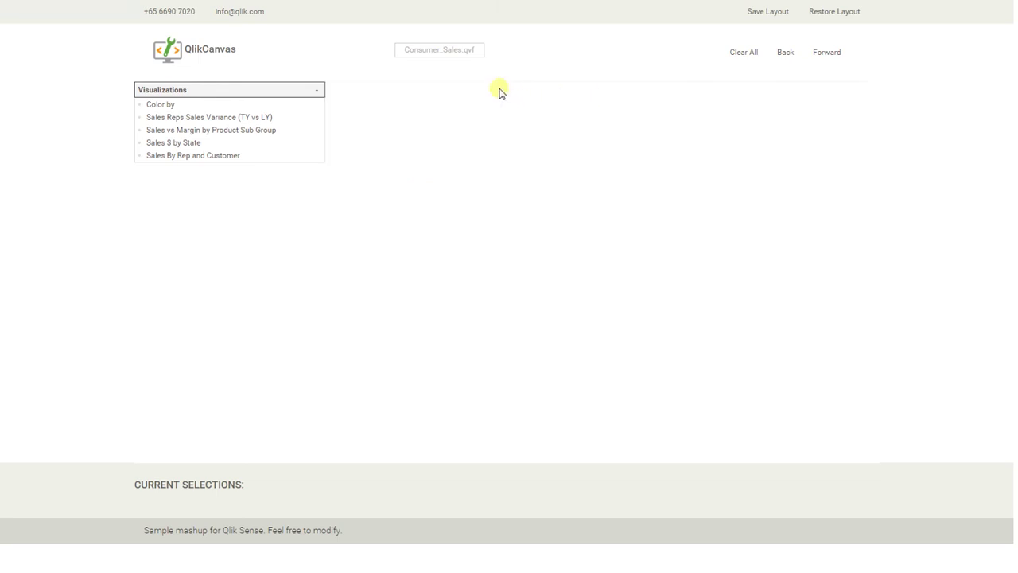
Step: Add a wide Cost Center Report (000s) table from Executive Dashboard, then reselect Consumer_Sales.qvf
click(467, 54)
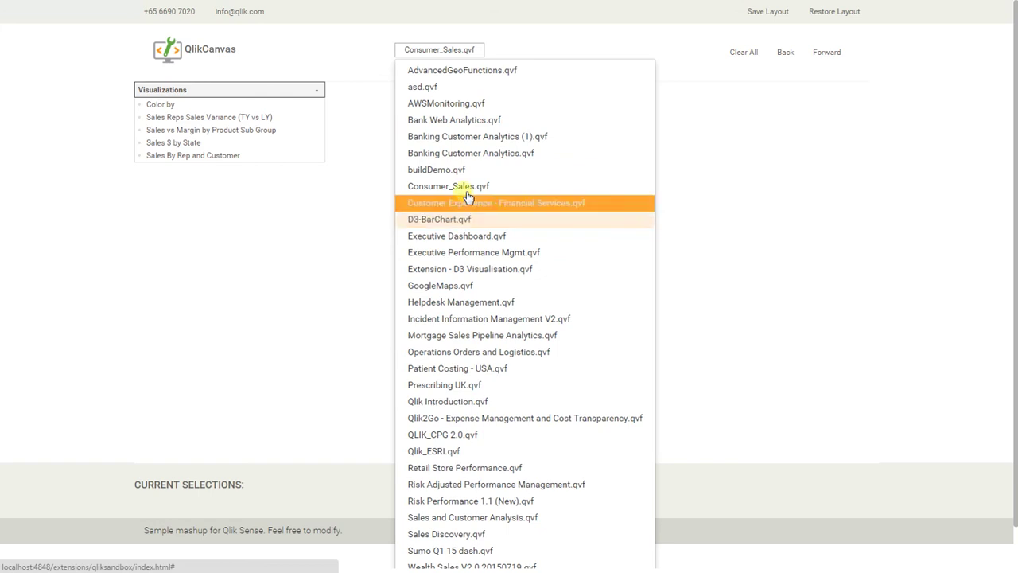
click(450, 236)
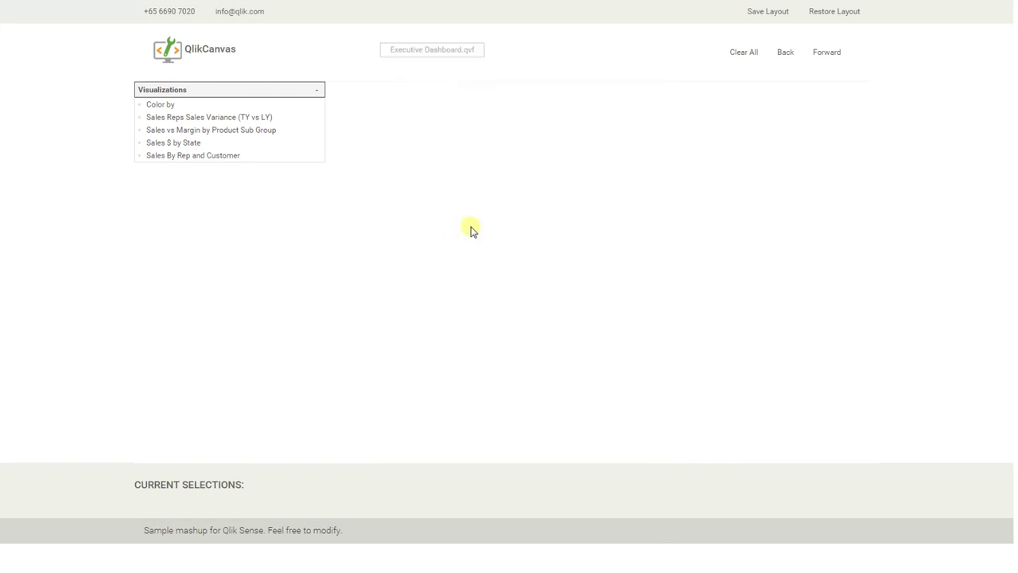
drag(202, 156, 439, 222)
drag(496, 237, 424, 242)
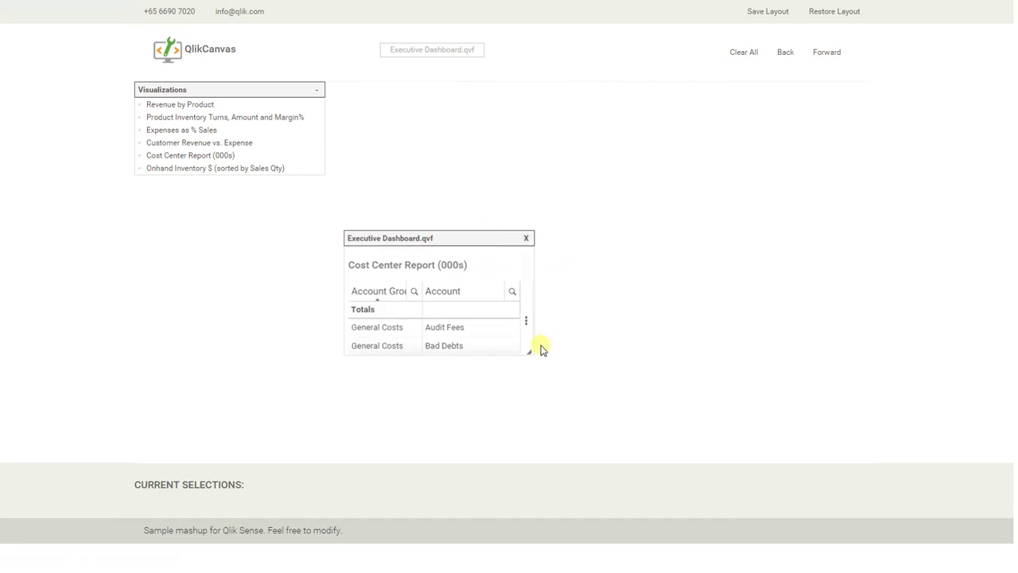
drag(546, 361, 889, 448)
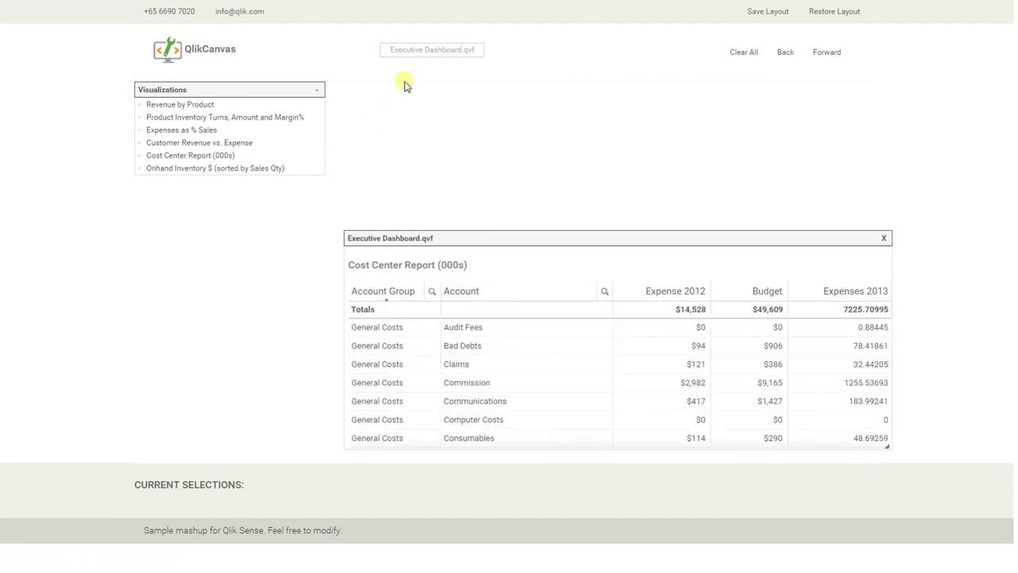
click(436, 51)
click(430, 187)
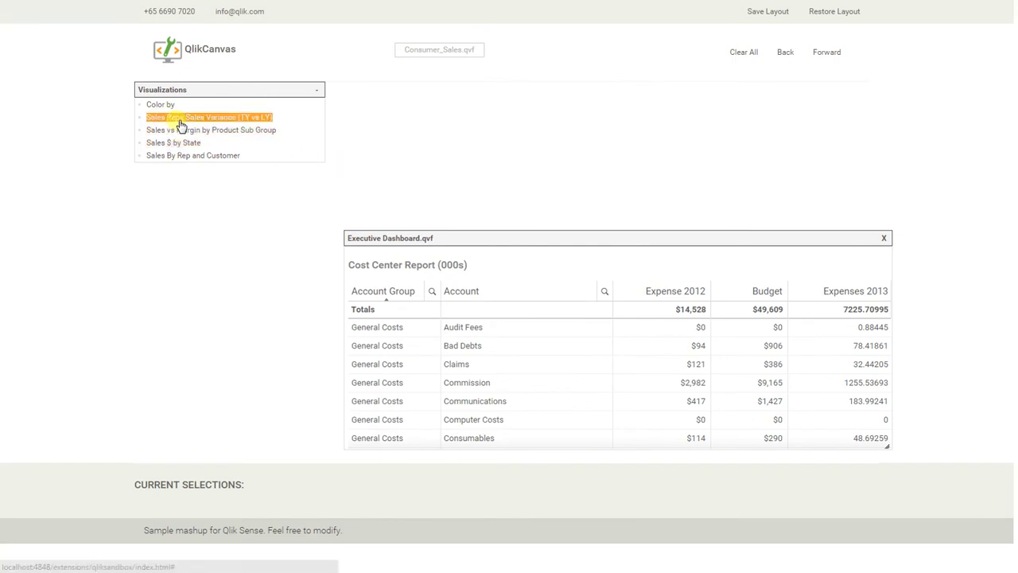
Step: Add a widened Sales Reps Sales Variance (TY vs LY) table and filter Account Group to General Costs
mouse_move(178, 119)
mouse_down()
mouse_move(380, 127)
mouse_move(509, 151)
mouse_move(463, 96)
mouse_up()
drag(525, 205, 884, 229)
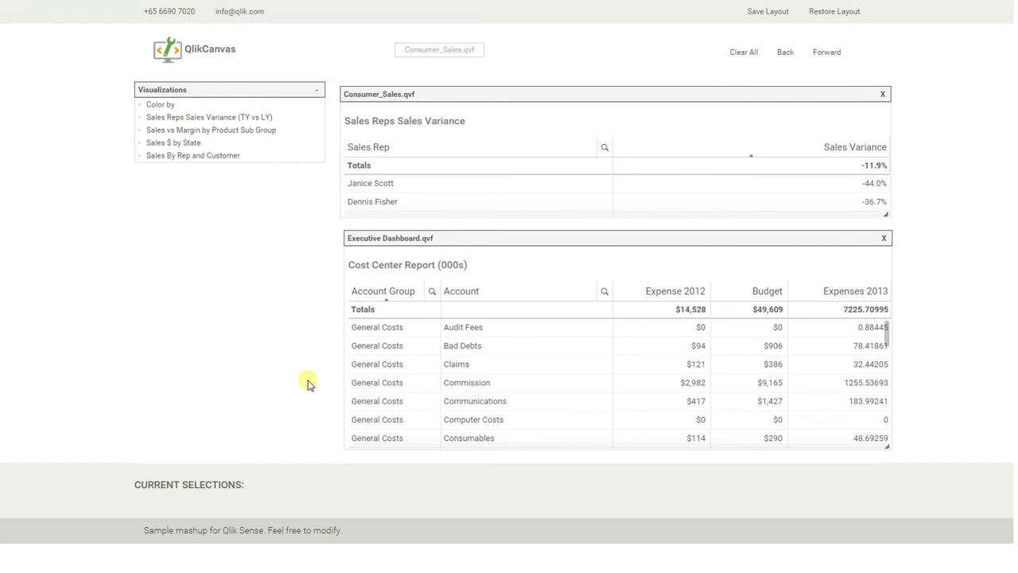
click(396, 365)
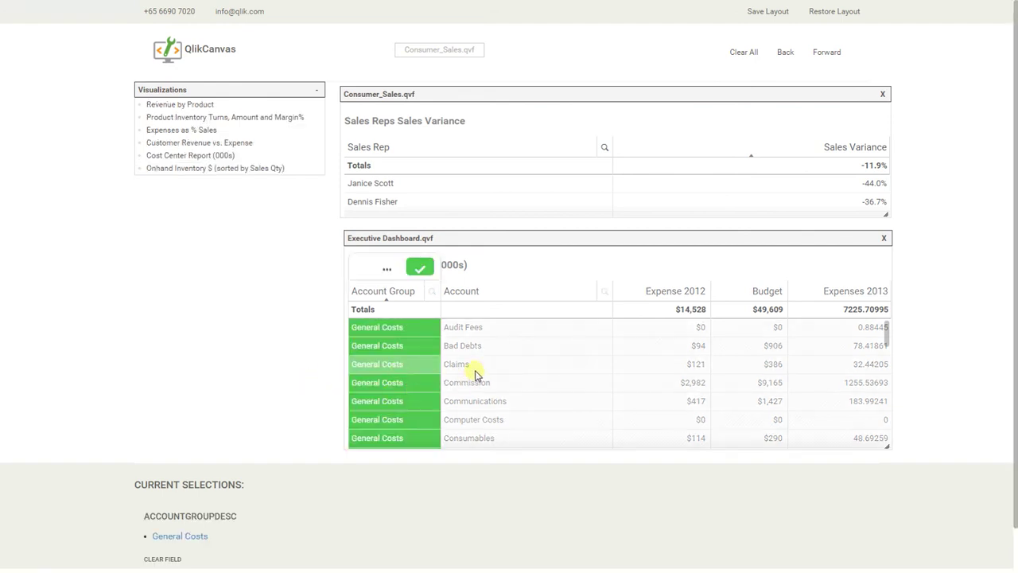
click(420, 268)
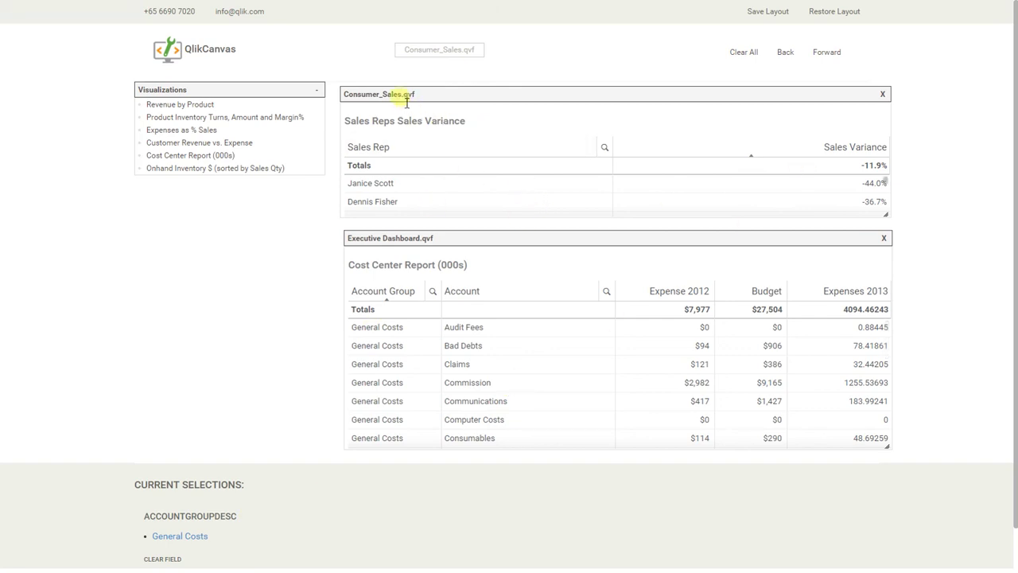
Step: Remove the Sales Reps Sales Variance panel and switch to the Executive Dashboard.qvf app
click(882, 94)
click(439, 51)
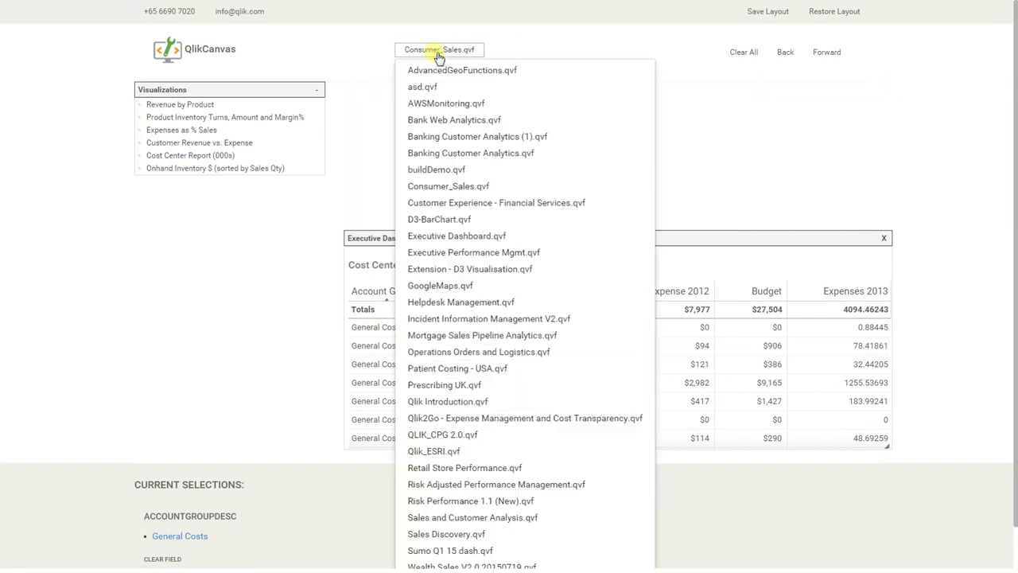
click(462, 236)
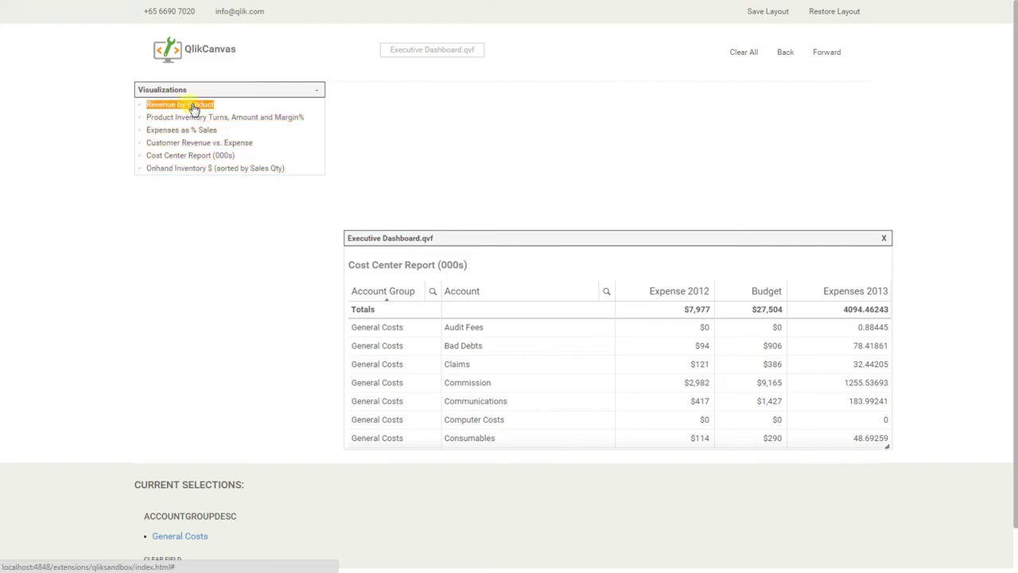
Step: Place the Revenue by Product treemap above the table and select three products in it
drag(192, 108, 470, 127)
drag(538, 104, 476, 96)
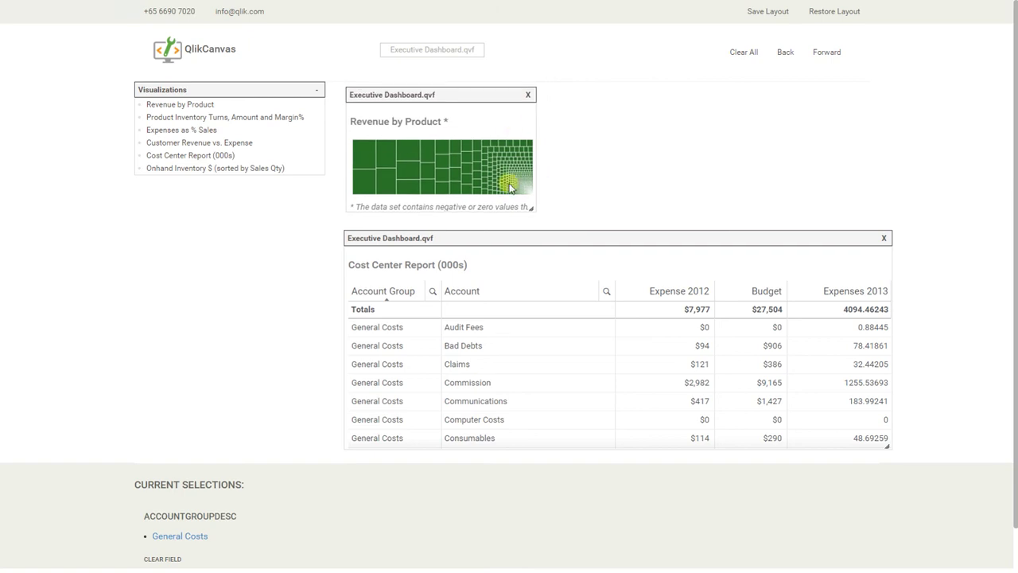
drag(400, 162, 439, 156)
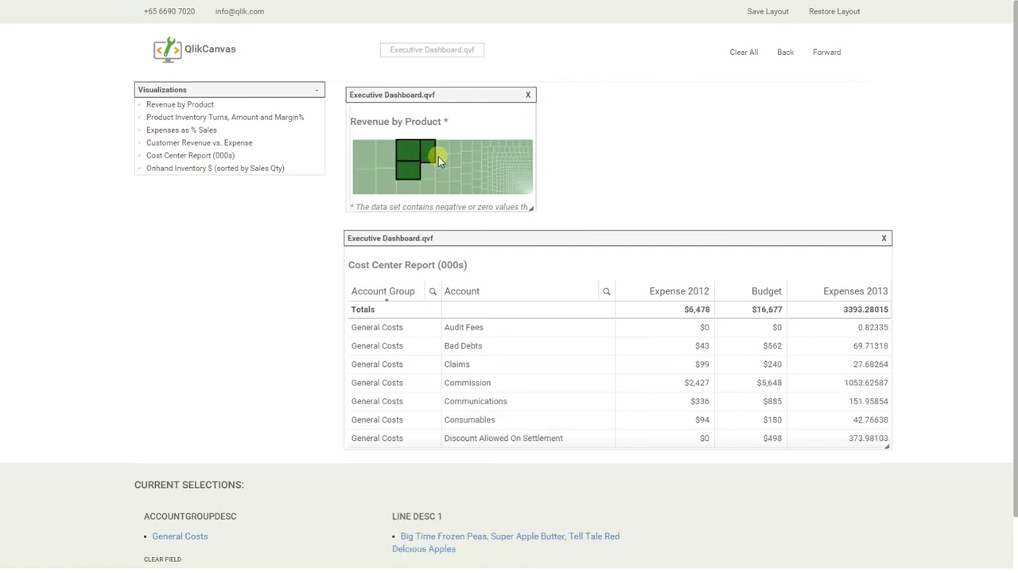
Step: Replace the Cost Center Report with the Expenses as % Sales pie and an enlarged Product Inventory table
click(884, 237)
drag(200, 130, 620, 128)
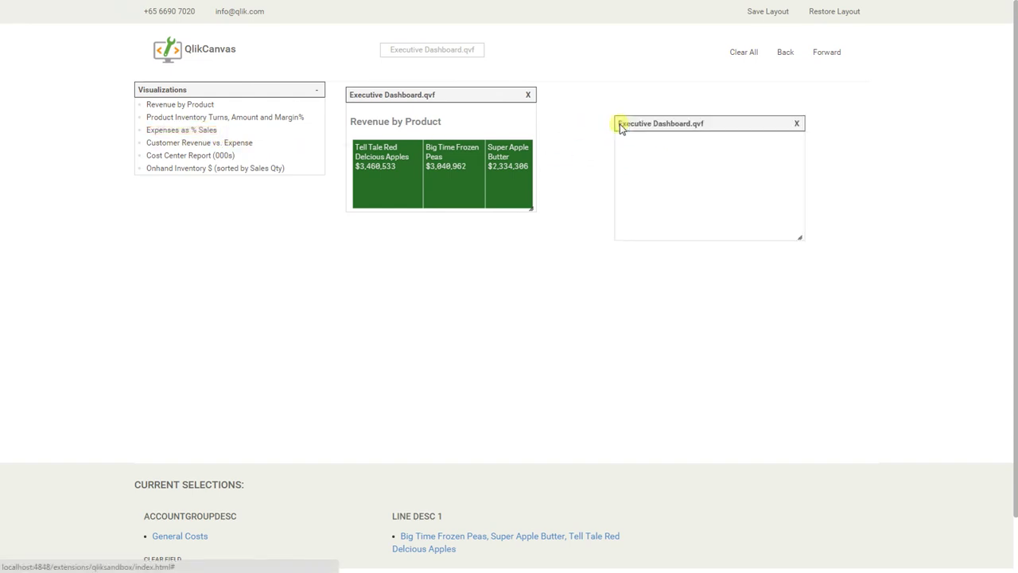
drag(168, 119, 391, 263)
drag(571, 371, 892, 467)
drag(572, 263, 500, 263)
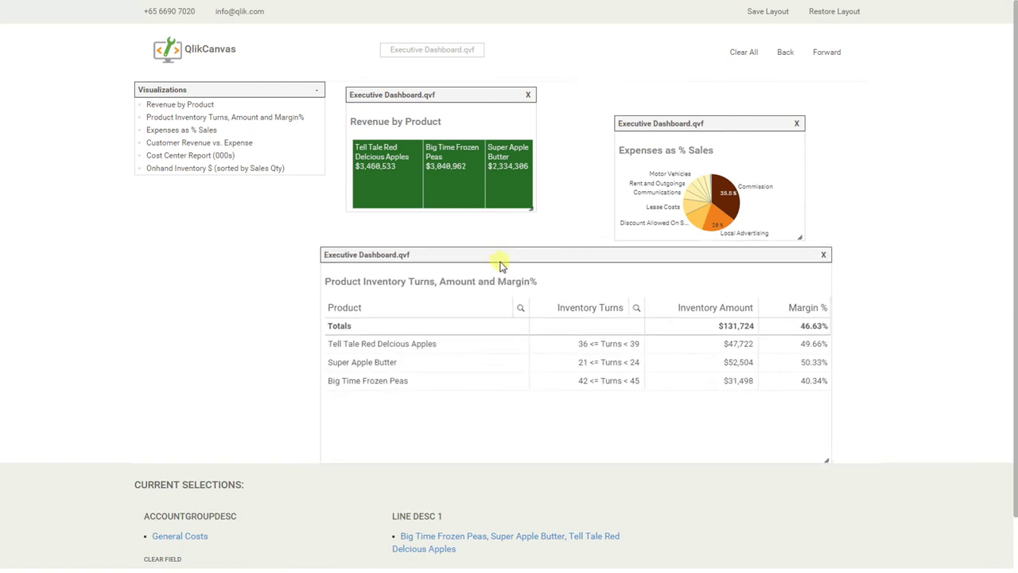
Step: Select Big Time Frozen Peas and Tell Tale Red Delcious Apples, then clear all selections
click(460, 184)
ctrl+click(414, 182)
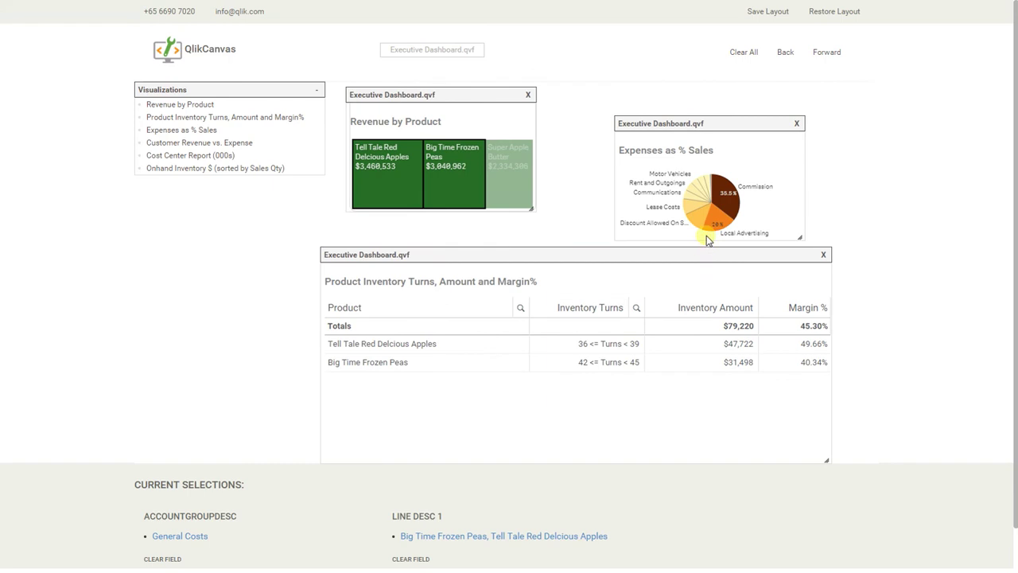
click(738, 53)
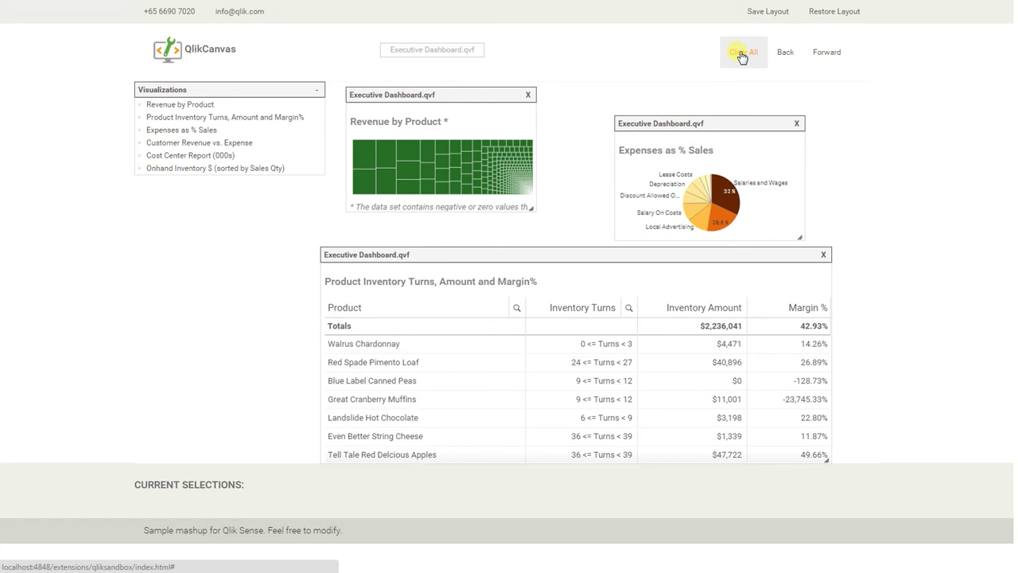
Step: Close the Expenses as % Sales, Product Inventory and Revenue by Product panels
click(796, 123)
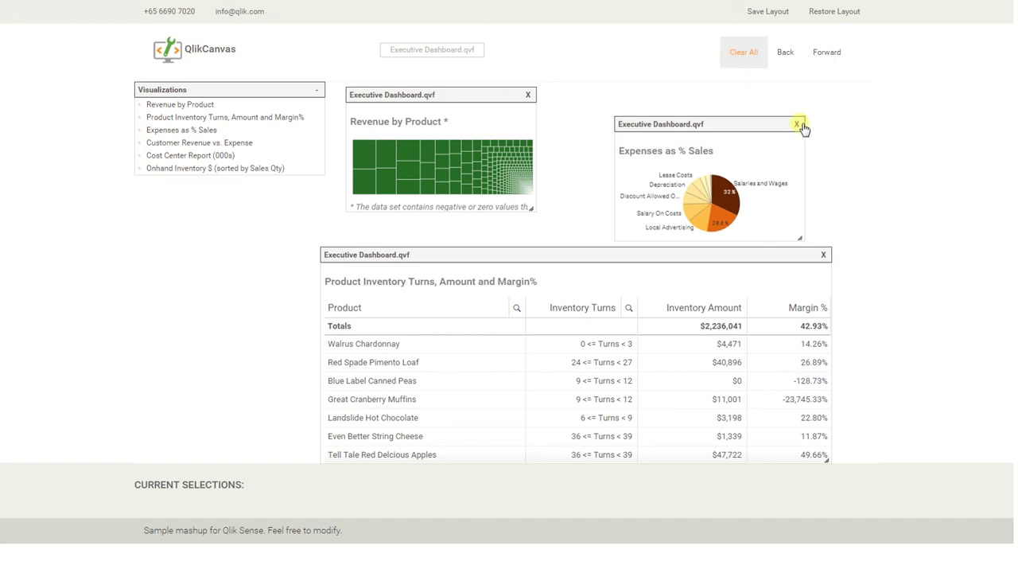
click(823, 254)
click(528, 95)
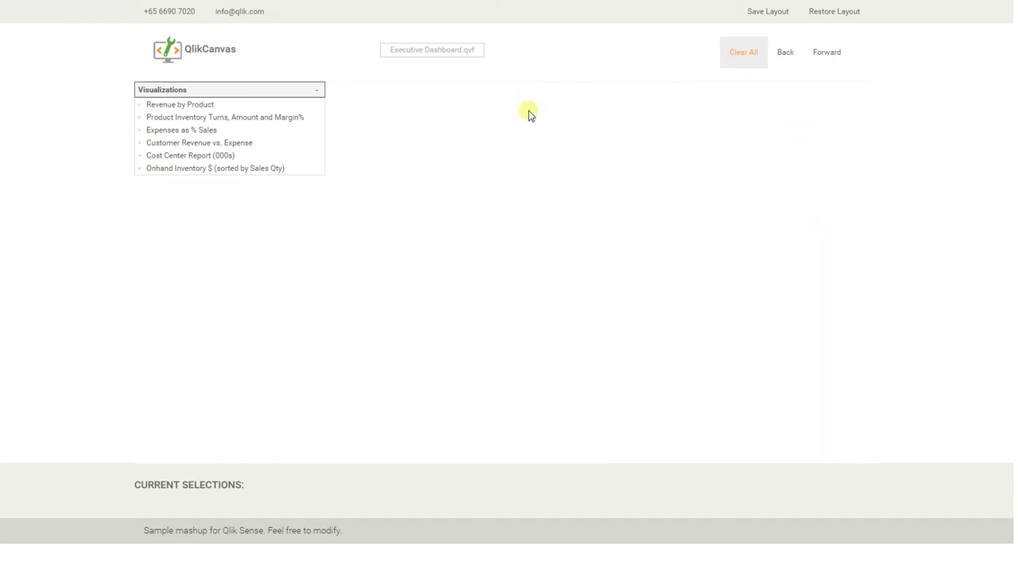